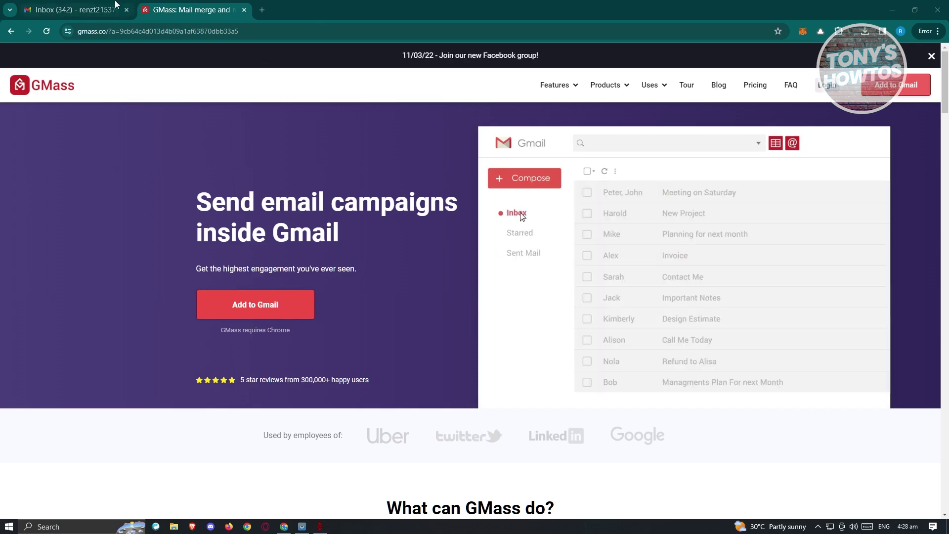
Check which Google account is signed in on the Gmail tab, then go back to the GMass site
click(94, 5)
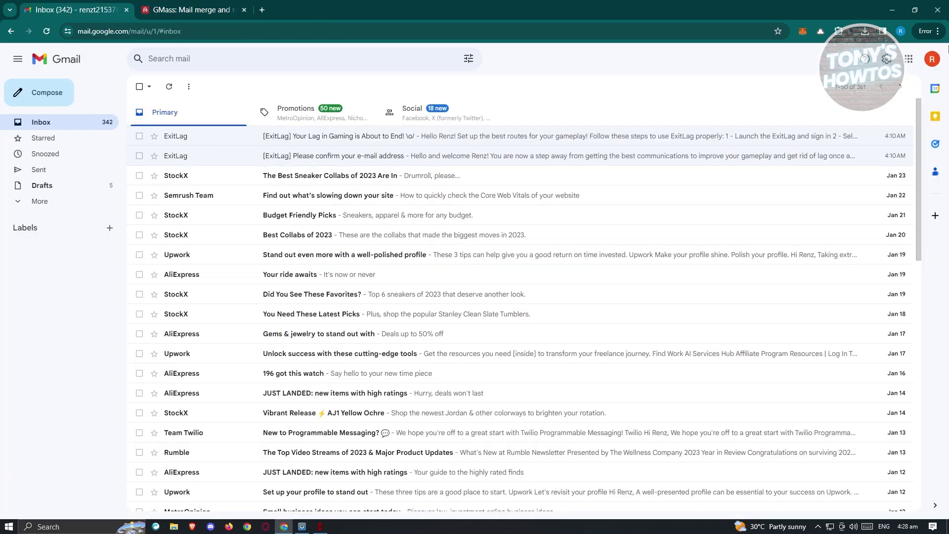
click(931, 58)
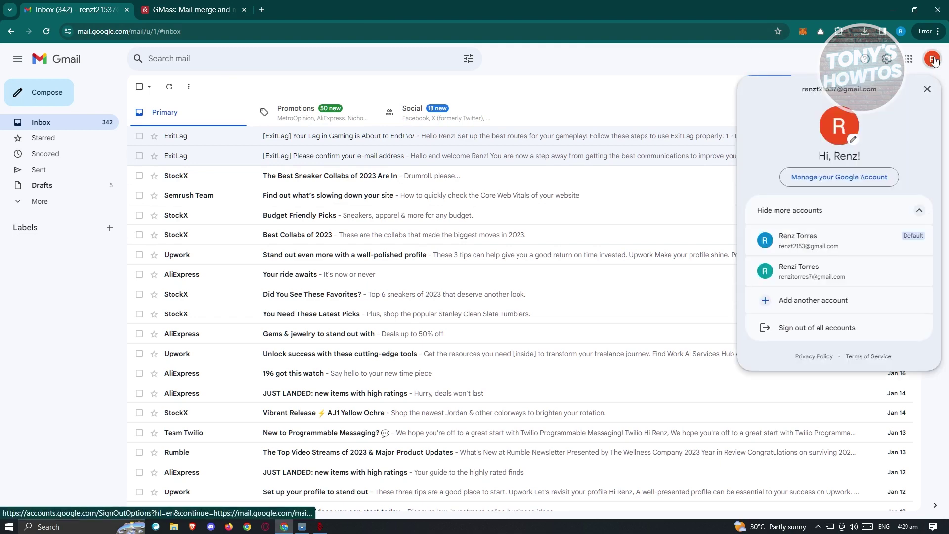
key(Escape)
click(208, 10)
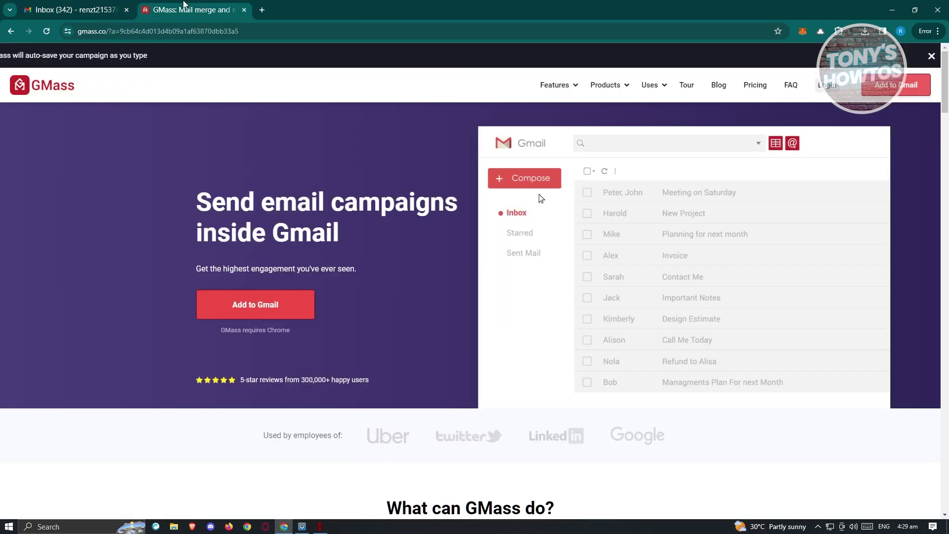
Add the GMass extension to Chrome from the Web Store and confirm the install
click(255, 302)
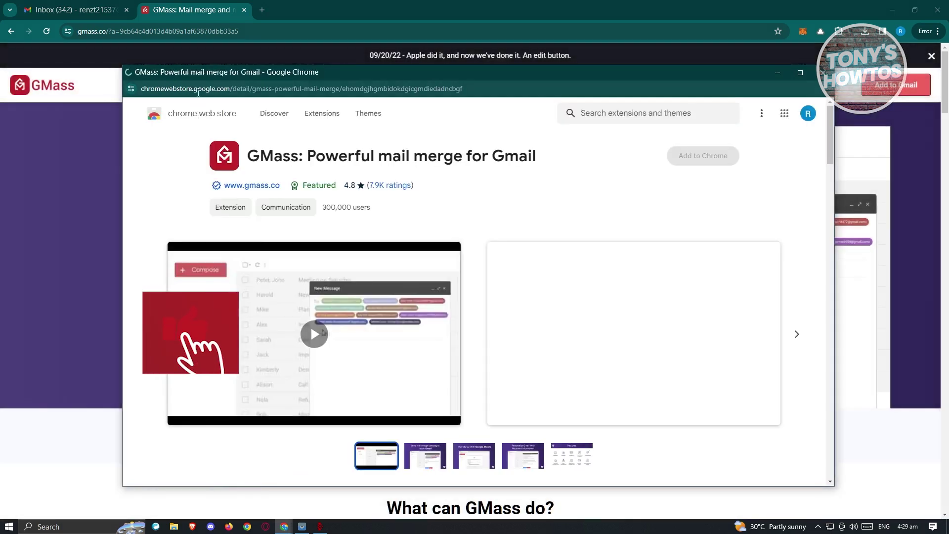
click(705, 155)
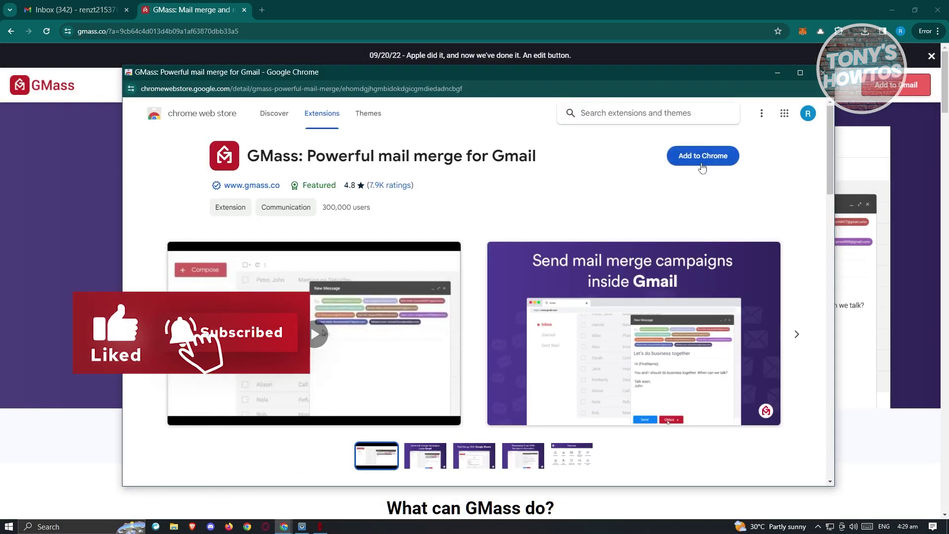
click(494, 200)
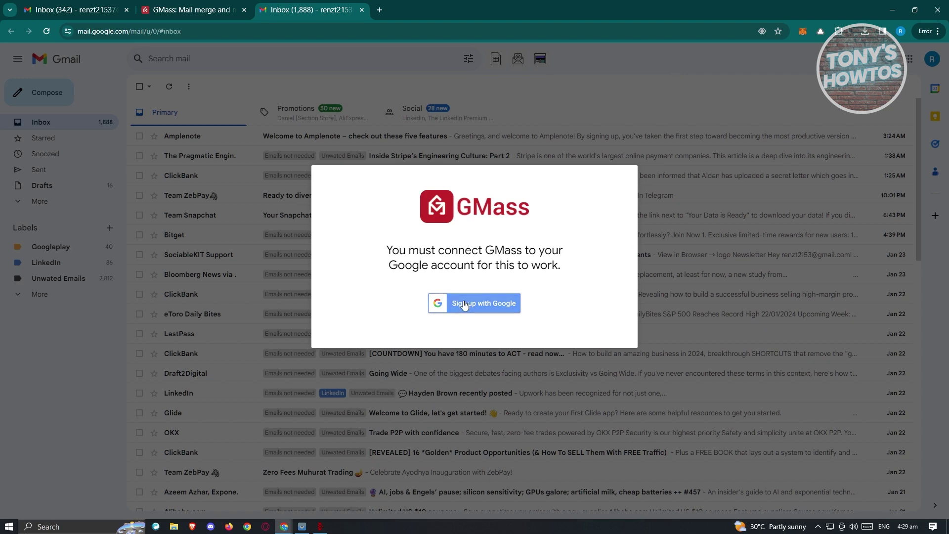
Sign up for GMass with the Google account, allow its Gmail access, and close the success window
click(509, 302)
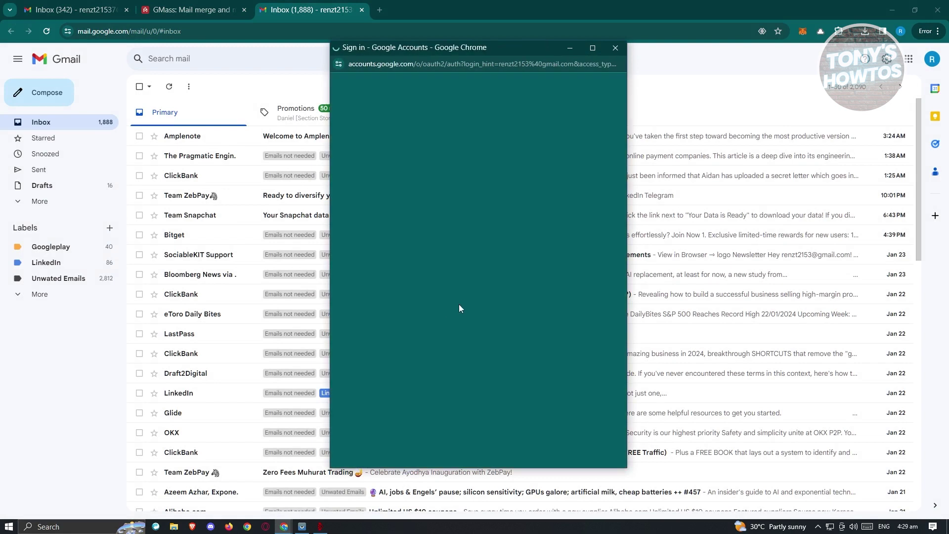
click(395, 199)
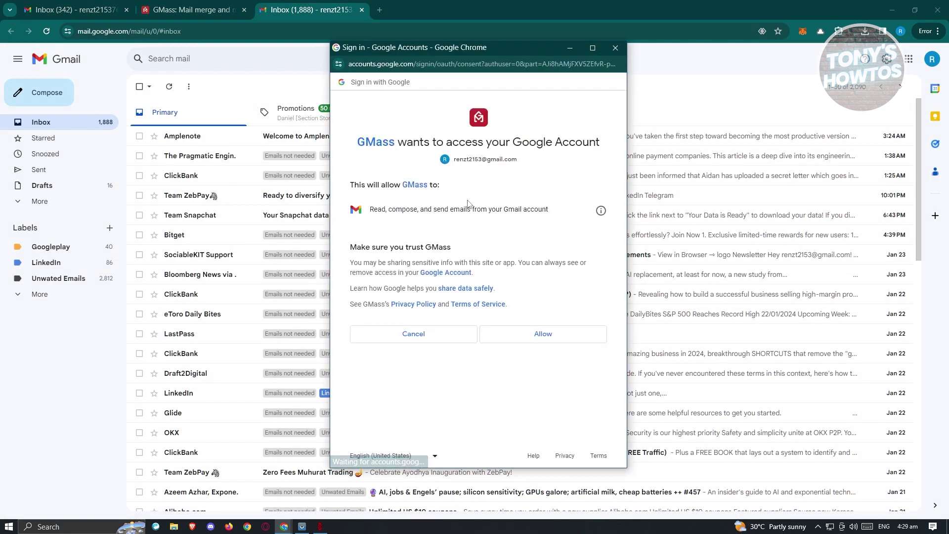
click(521, 337)
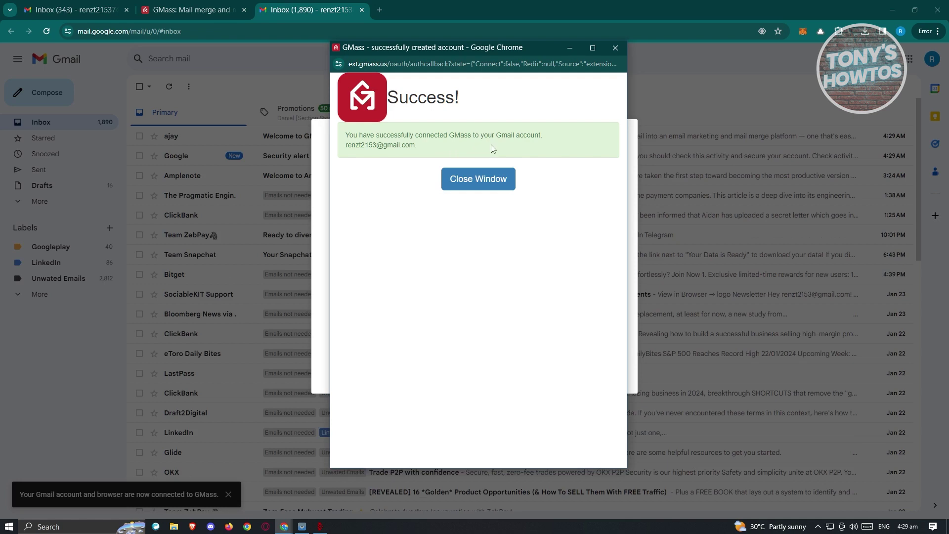
click(480, 179)
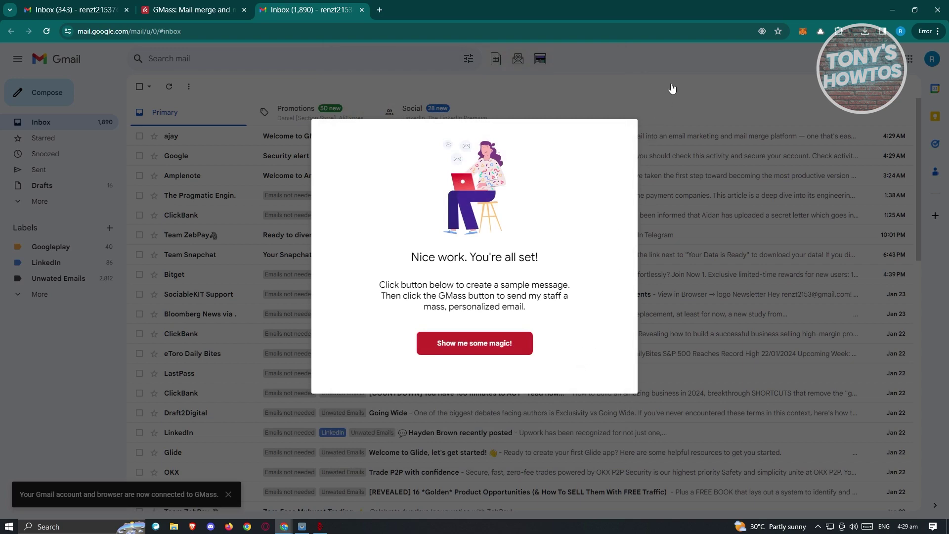
Dismiss the 'You're all set' welcome, close the two extra tabs, and start a blank email
click(626, 140)
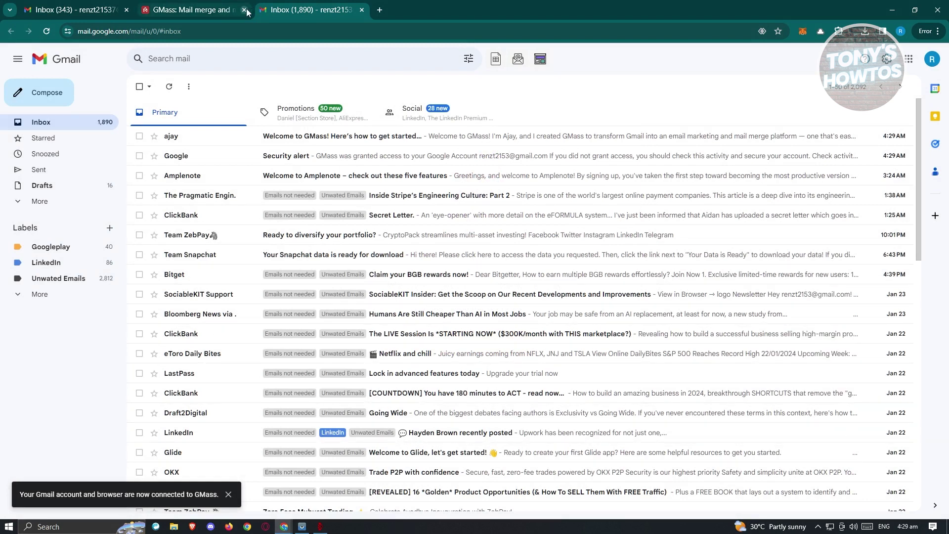
click(127, 10)
click(127, 10)
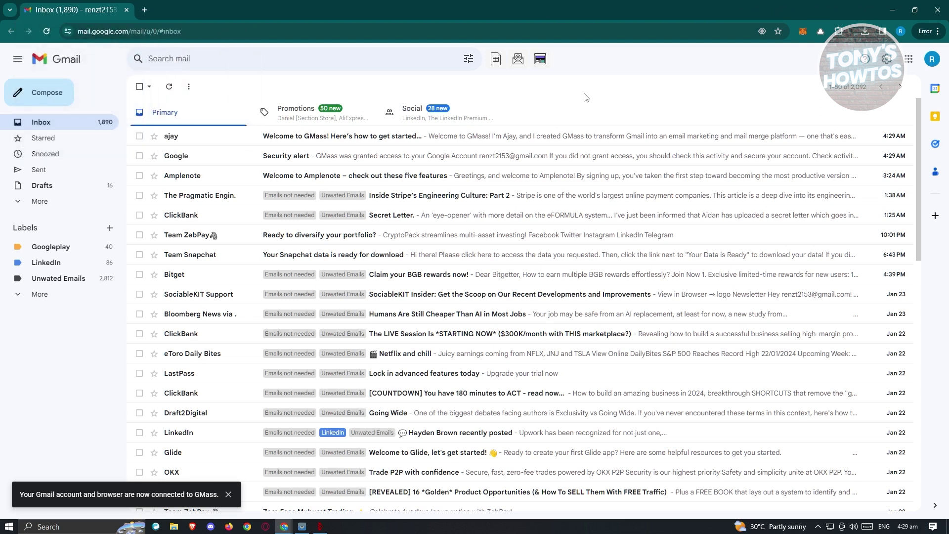
click(74, 97)
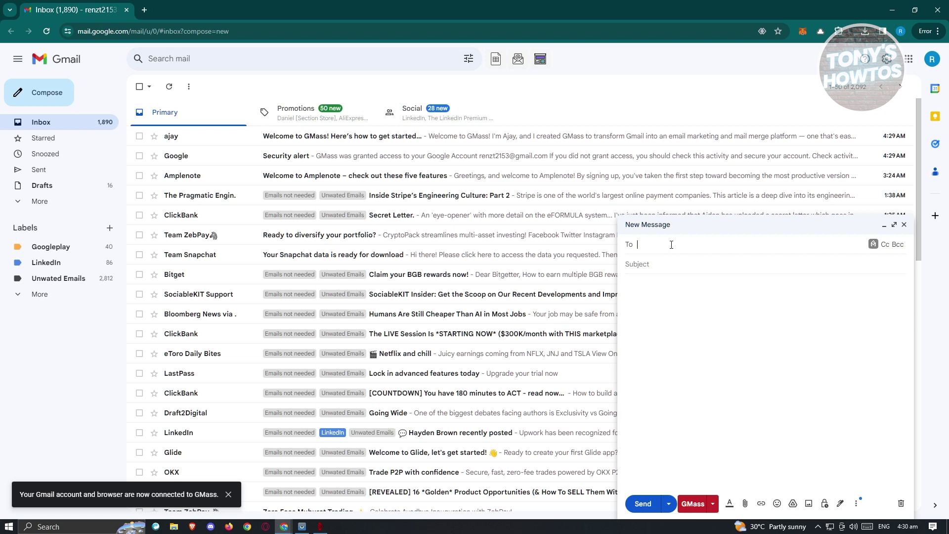
Address the draft to the suggested recipient with subject 'gmass' and body 'Hey I'm using Gmass'
text(renzt)
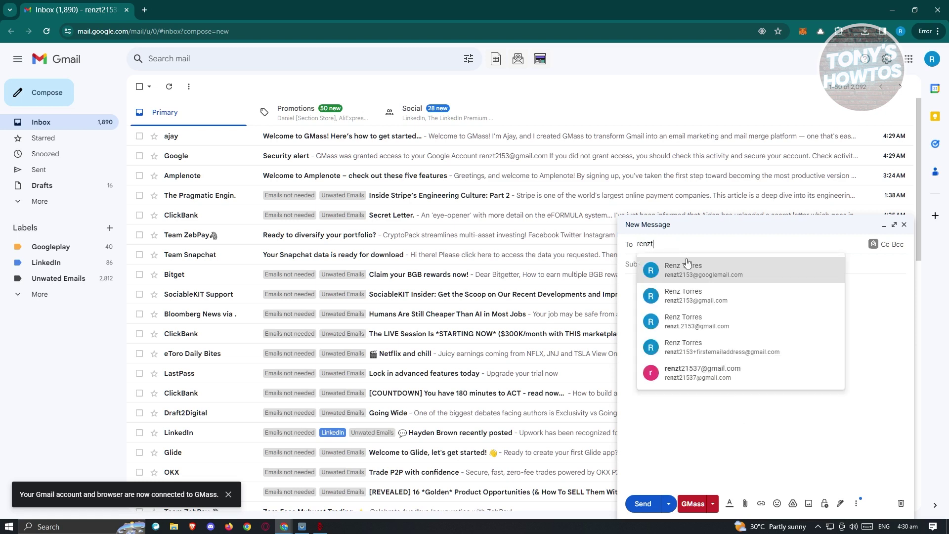
click(704, 374)
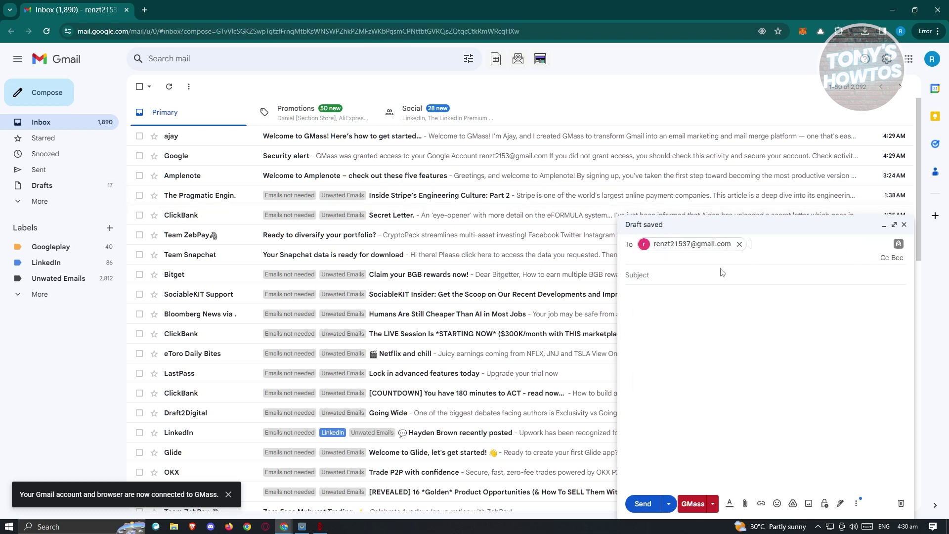
click(657, 277)
text(gma)
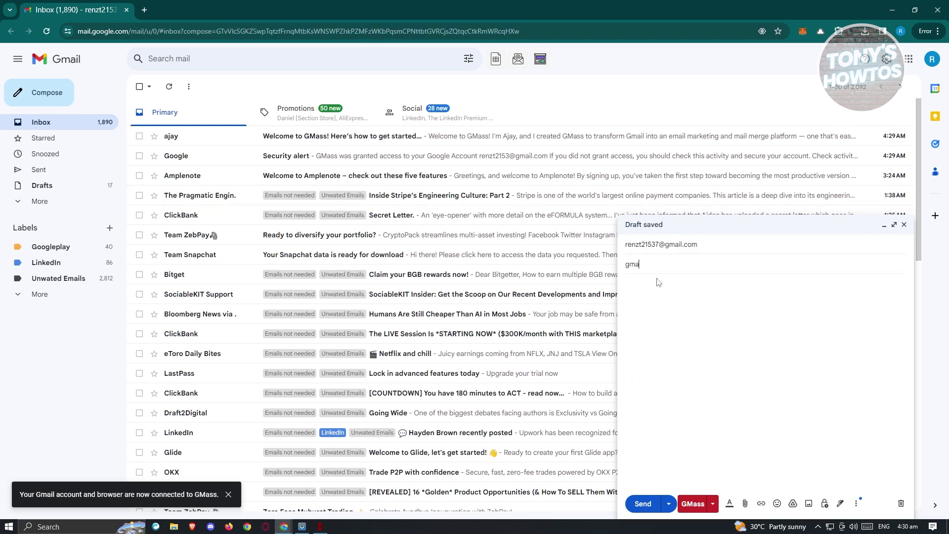
click(666, 297)
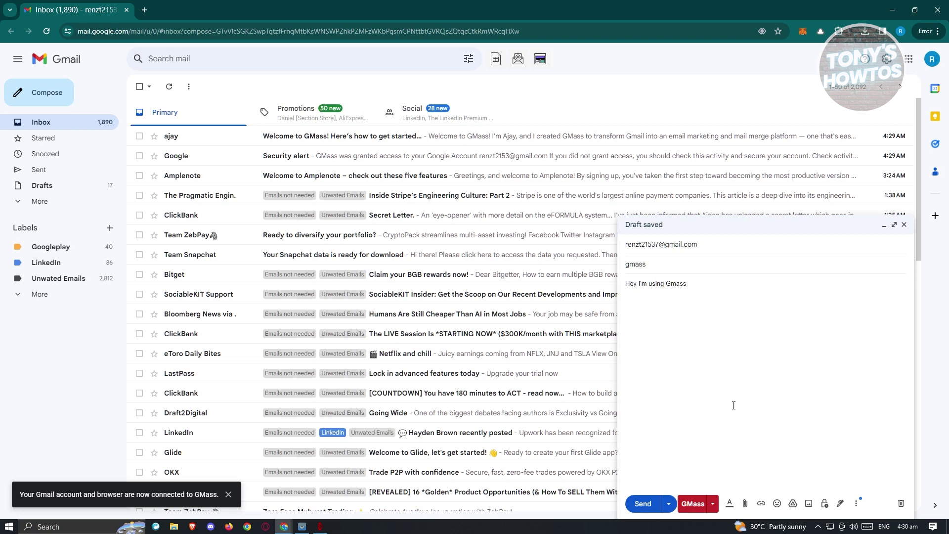
Send a GMass test copy to your own address, check the empty Templates list, and view the HTML source
click(712, 504)
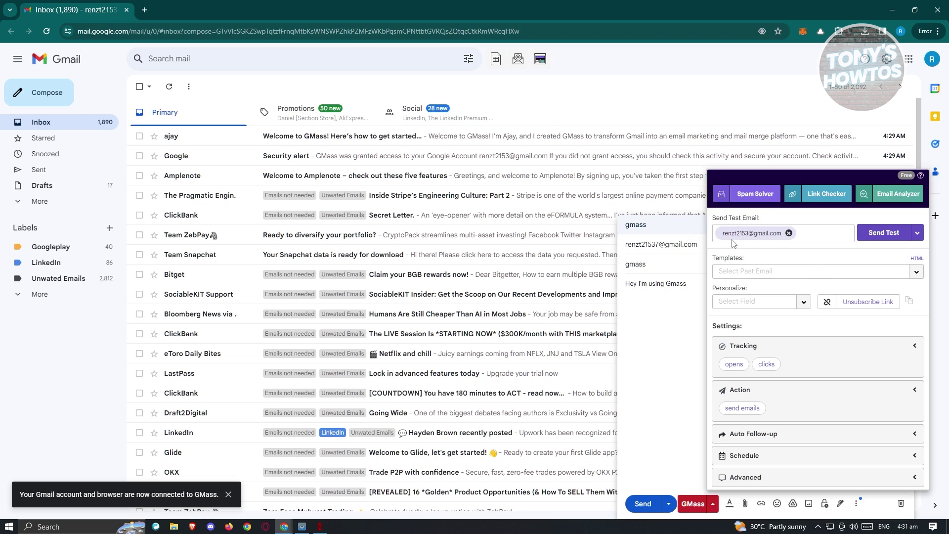
click(883, 233)
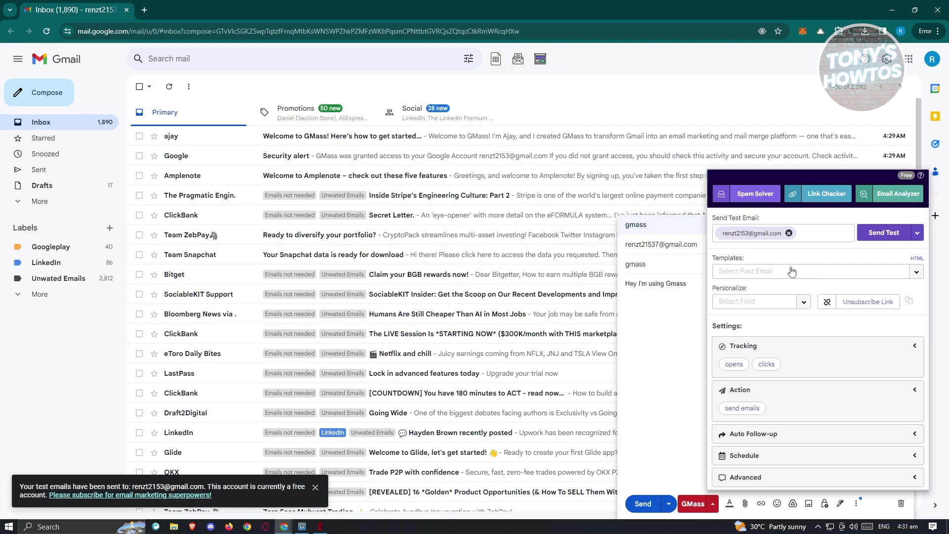
click(768, 271)
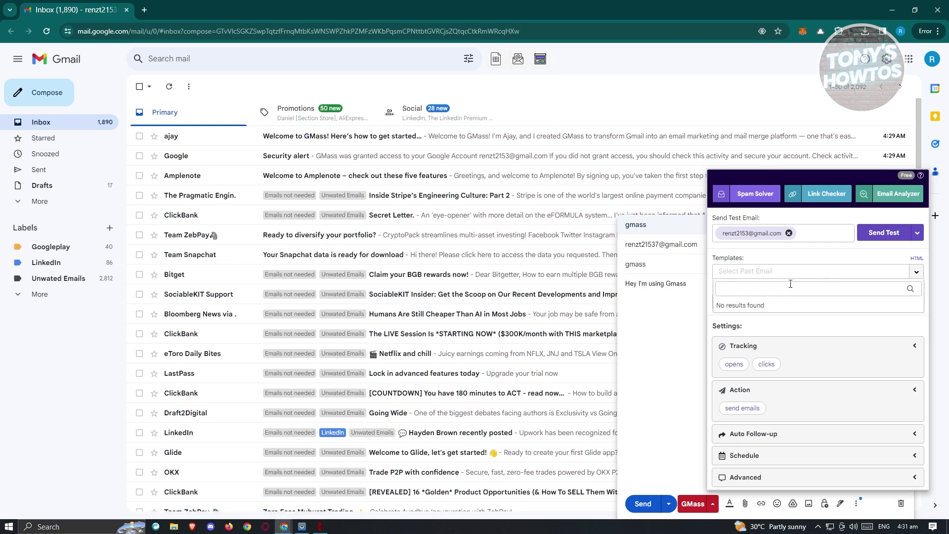
click(885, 260)
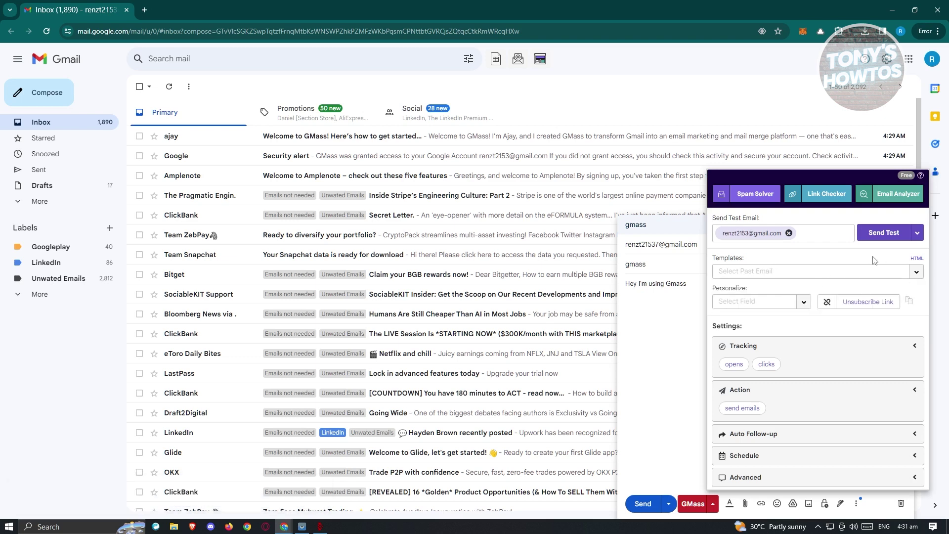
click(917, 260)
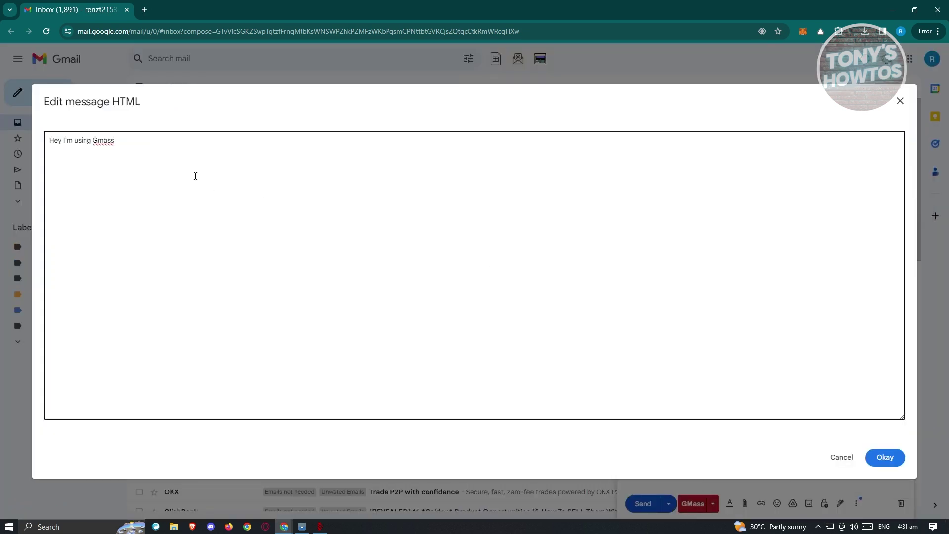
click(899, 100)
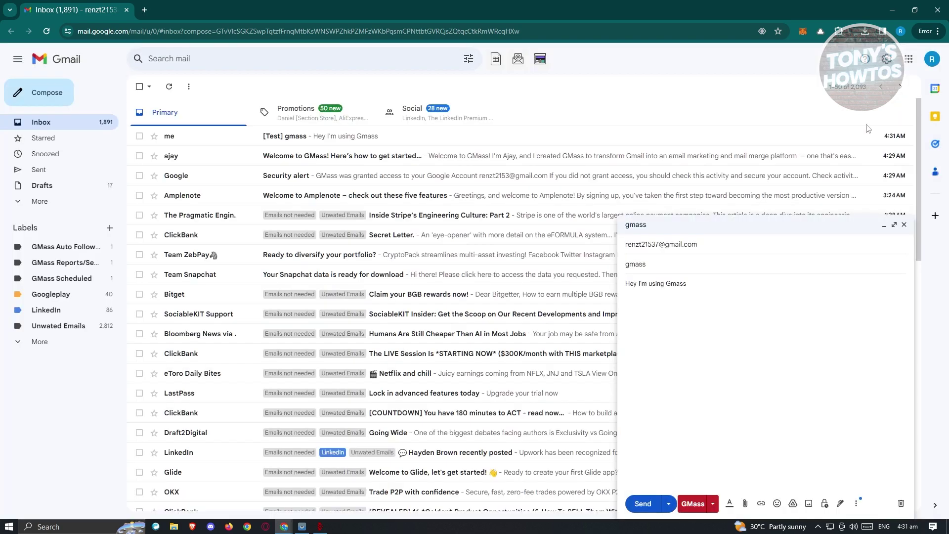
click(712, 504)
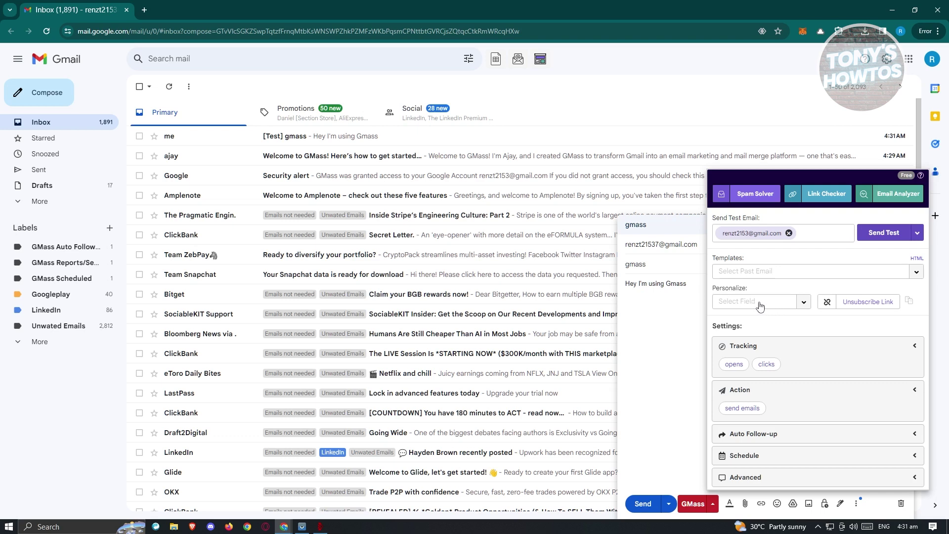
Insert the {LastName} personalization variable after 'Hey I'm using Gmass' in the body
click(790, 306)
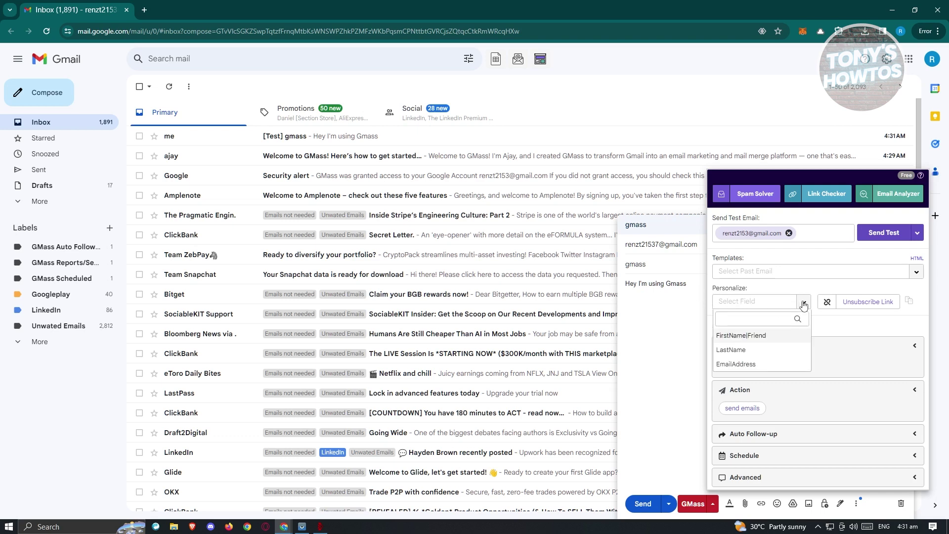
click(769, 352)
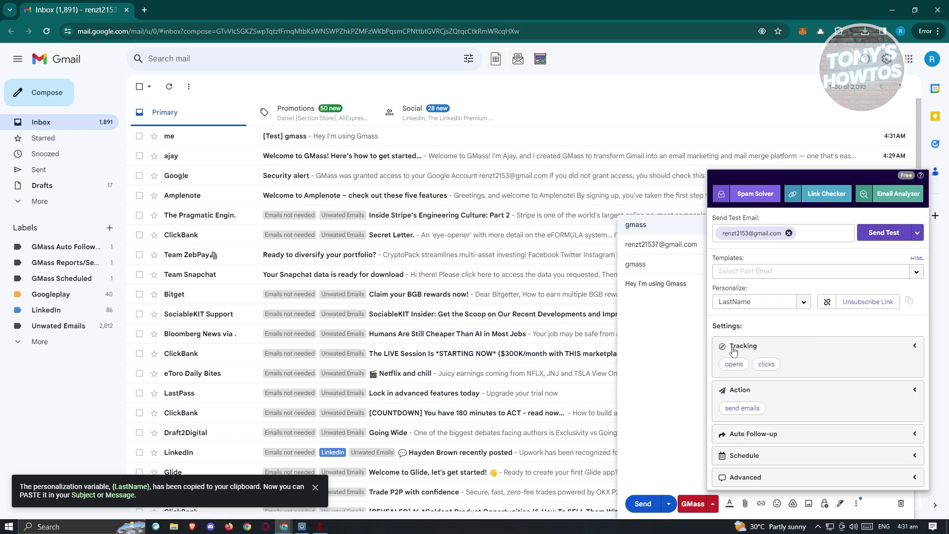
click(696, 282)
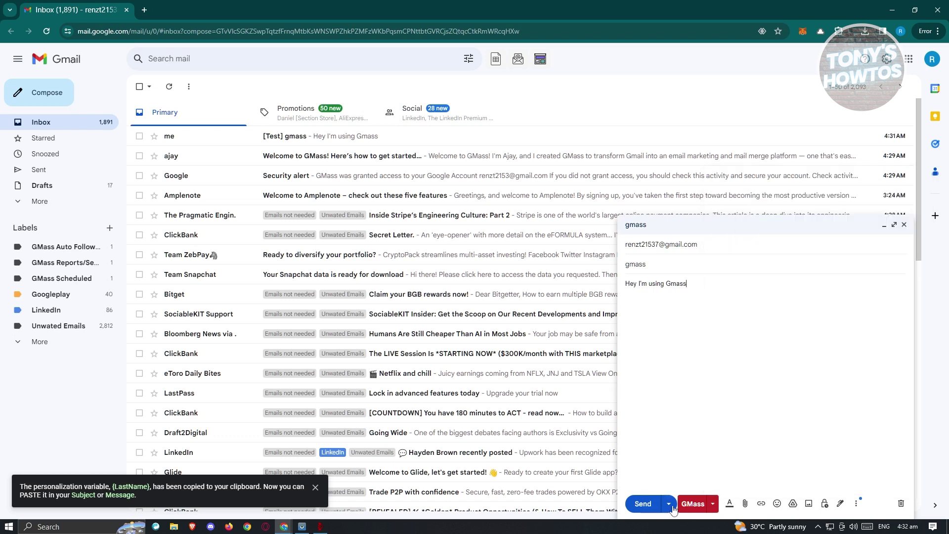
click(712, 503)
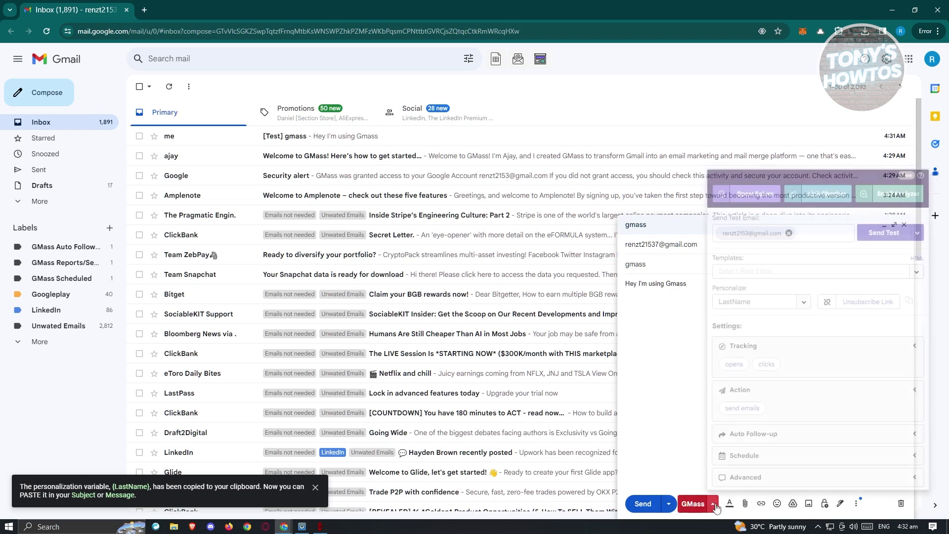
click(800, 305)
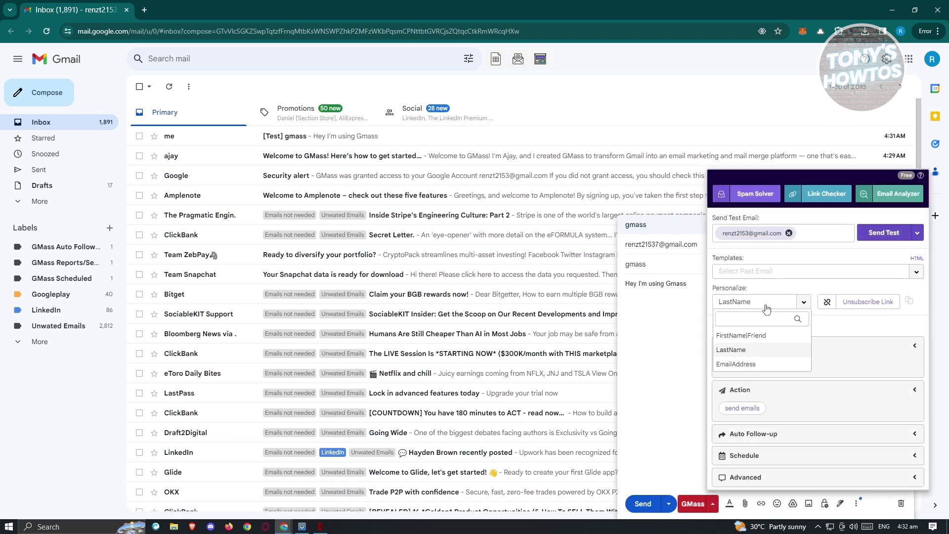
click(738, 351)
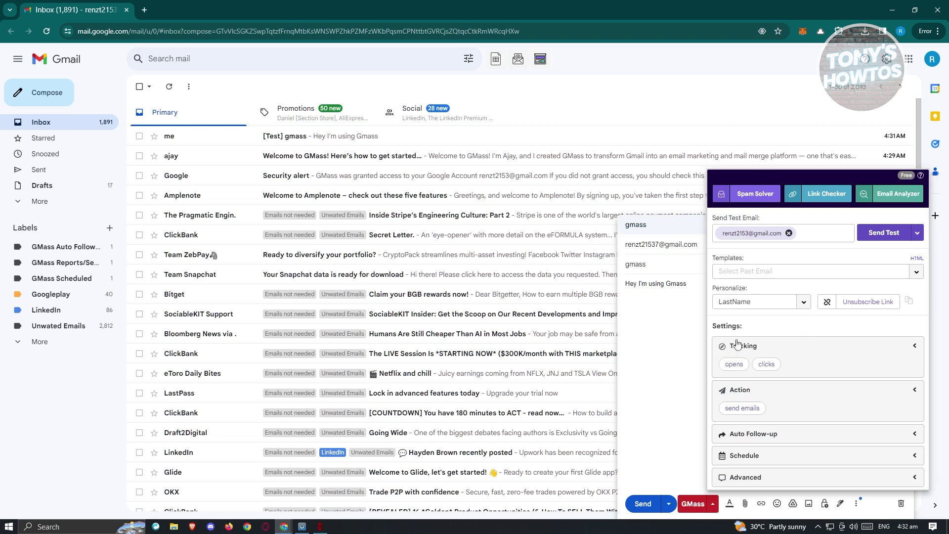
click(804, 305)
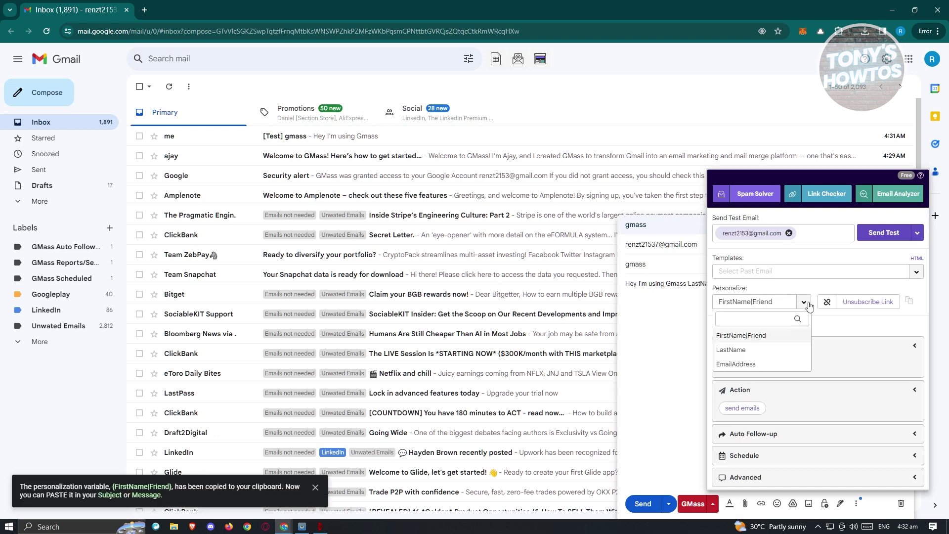
click(765, 351)
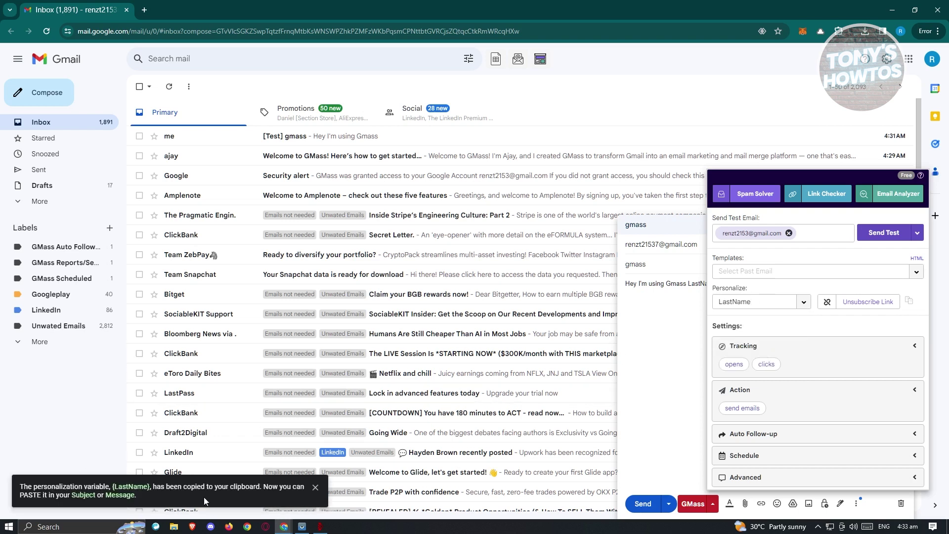
click(688, 282)
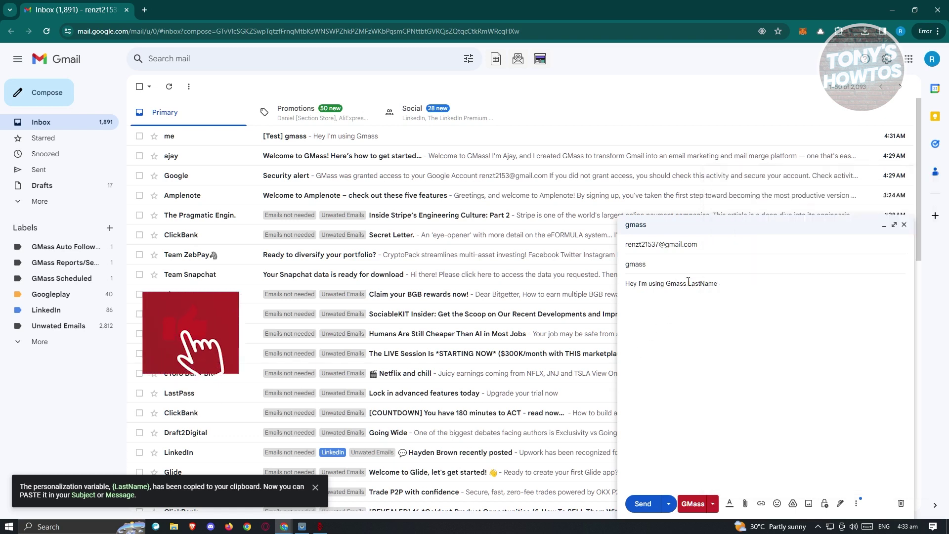
drag(688, 282, 738, 280)
key(ctrl+v)
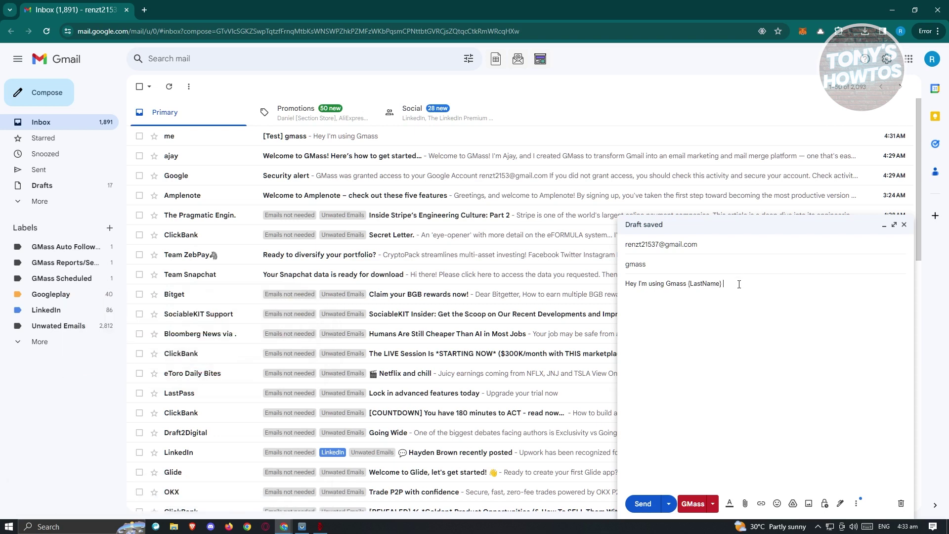
Add the GMass unsubscribe sentence on its own line below the greeting
click(713, 504)
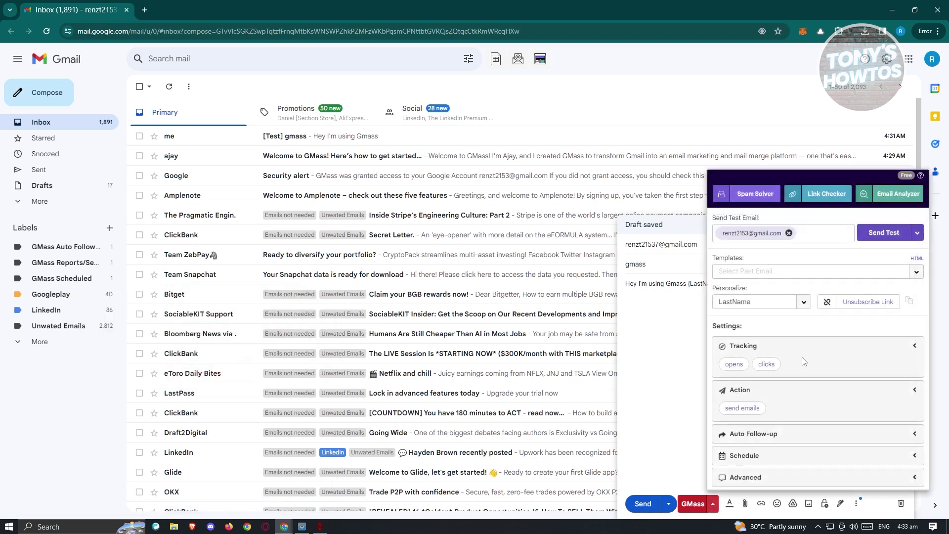
click(867, 302)
click(699, 305)
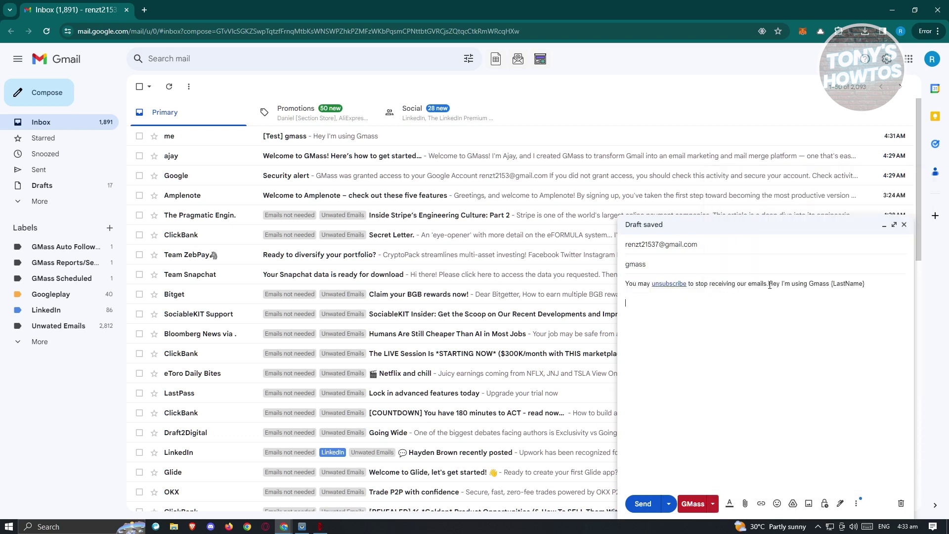
drag(770, 284, 627, 275)
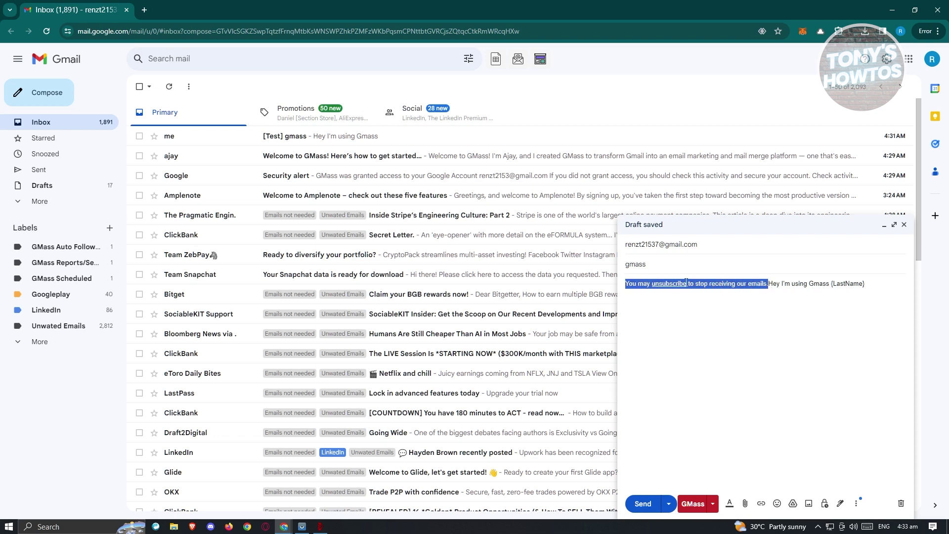
key(BackSpace)
key(ctrl+z)
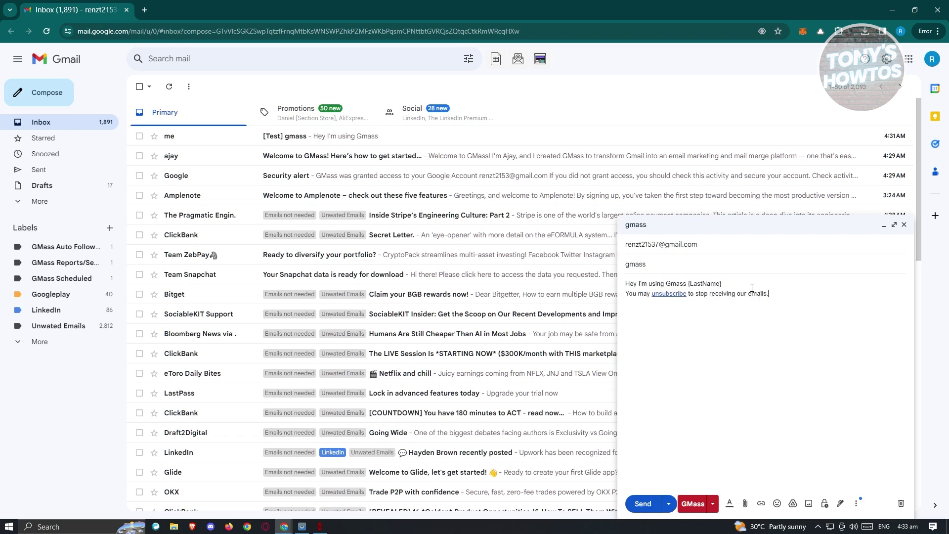
key(Return)
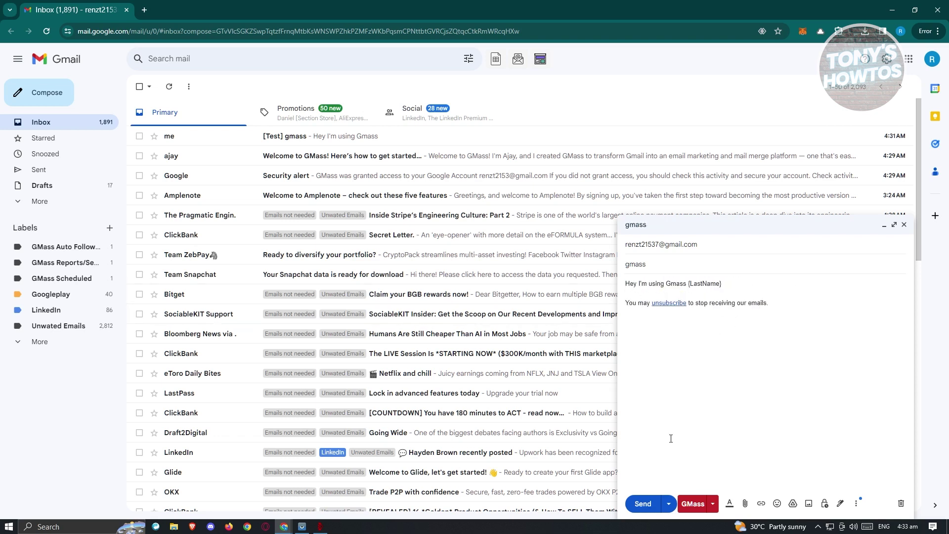
click(712, 503)
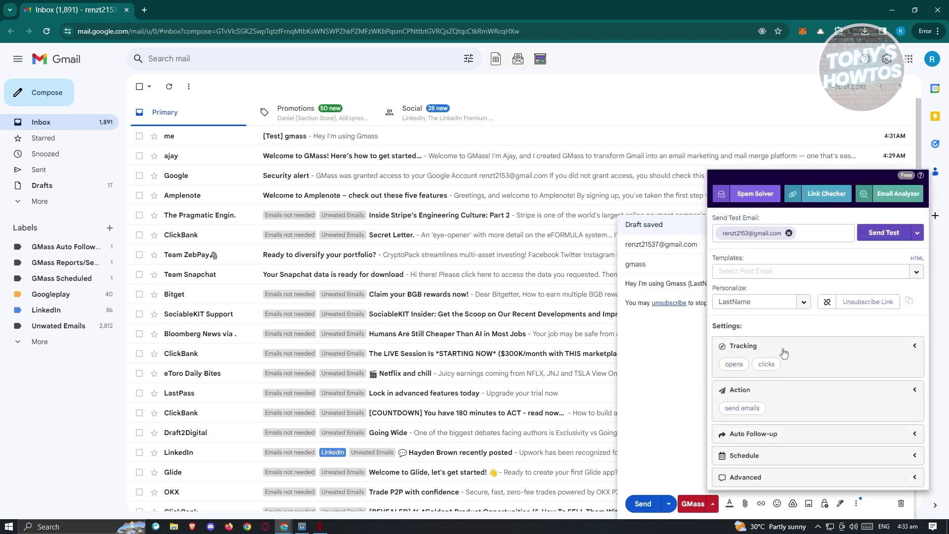
Expand the tracking, action and auto follow-up options and enable Stage 1 (No Reply, 2 days)
click(914, 346)
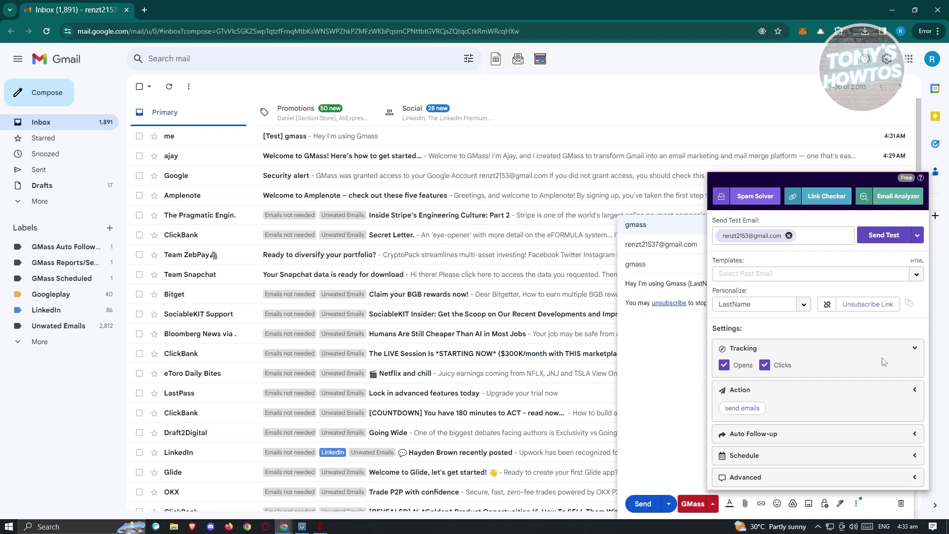
click(914, 389)
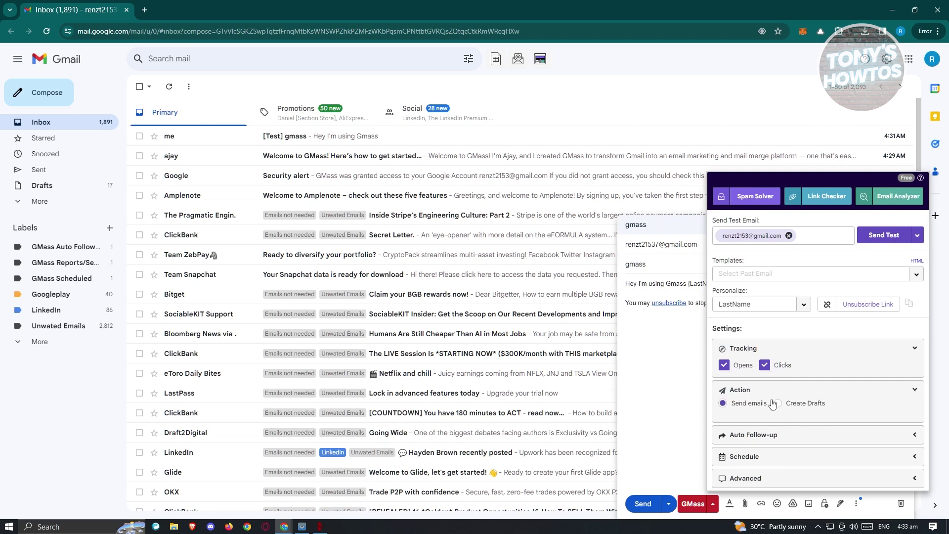
click(914, 393)
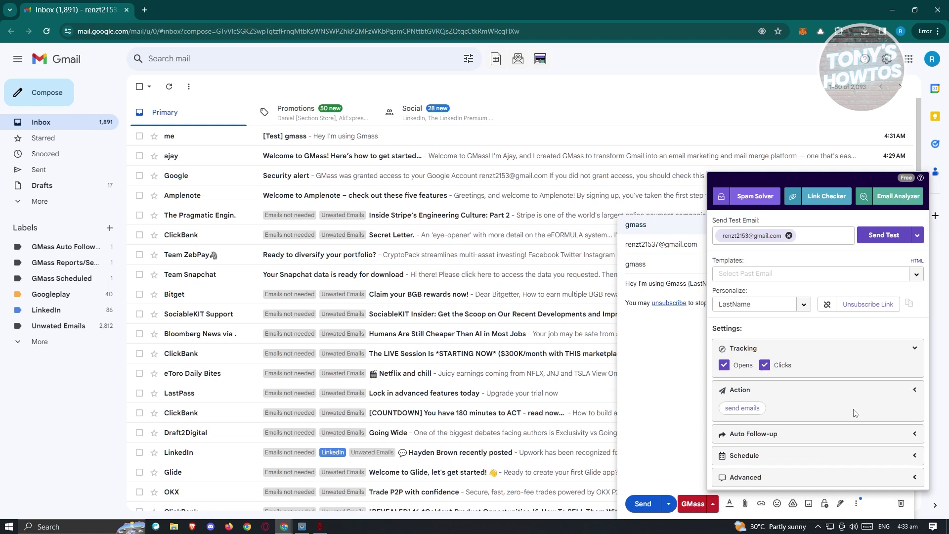
click(826, 434)
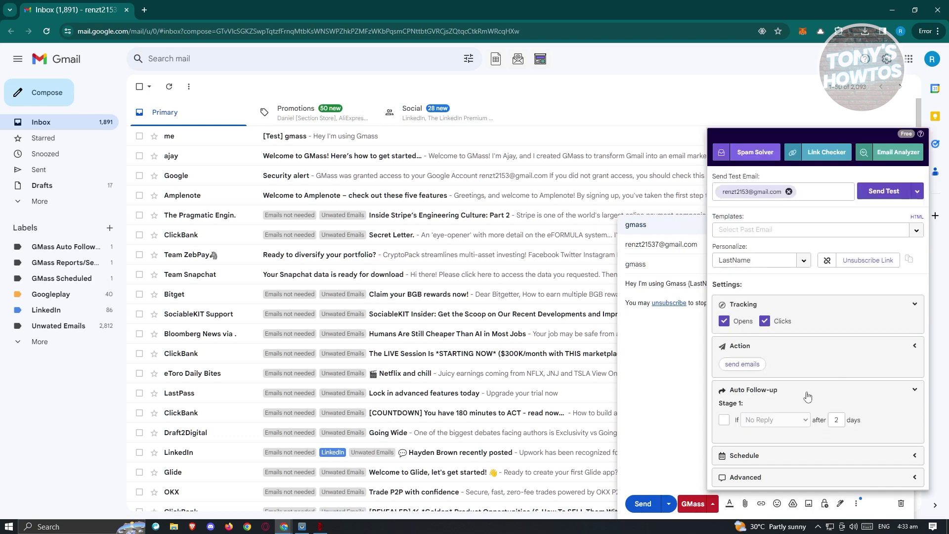
click(724, 420)
scroll(832, 363, down, 1)
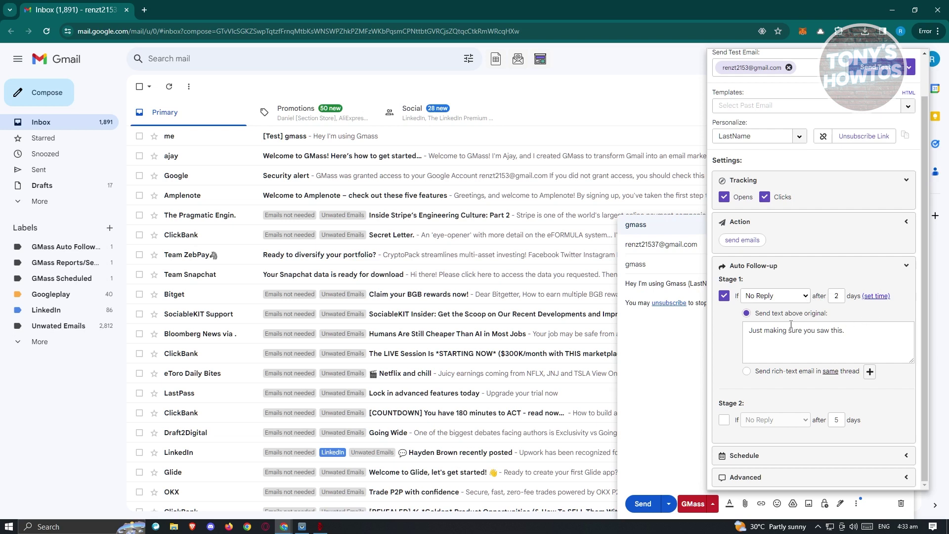
Trim the Stage 1 follow-up message to 'Just checking if you received this email'
click(857, 332)
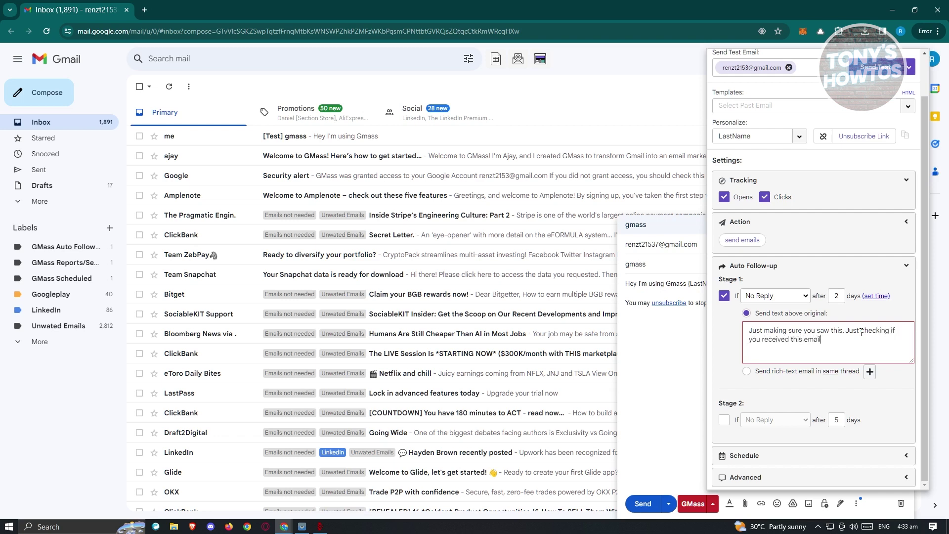
drag(847, 329, 747, 330)
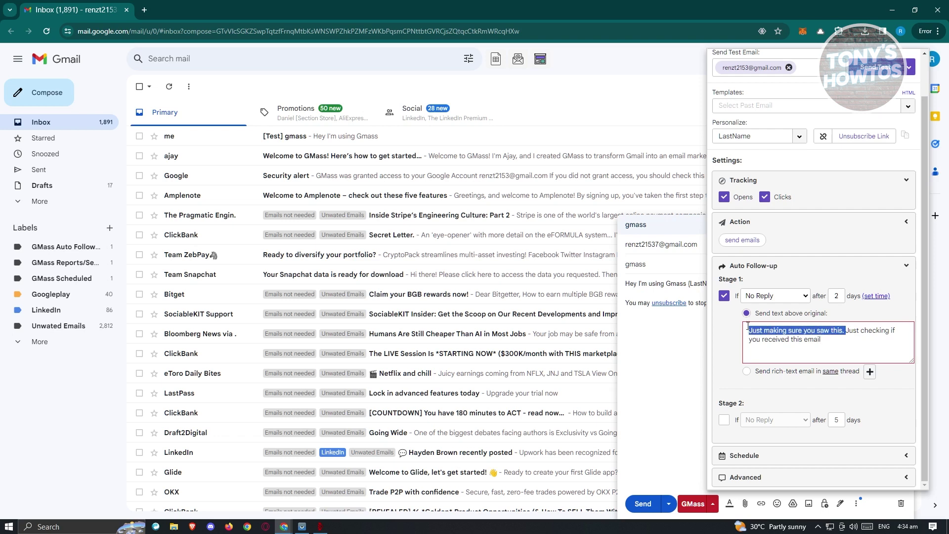
key(BackSpace)
click(732, 356)
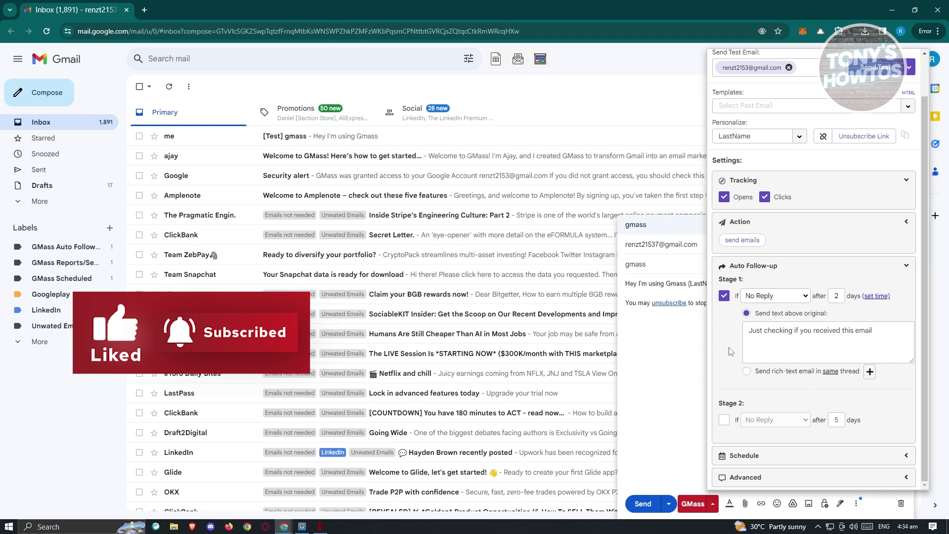
Try Stage 2 and its condition, then leave the second follow-up stage turned off
click(724, 420)
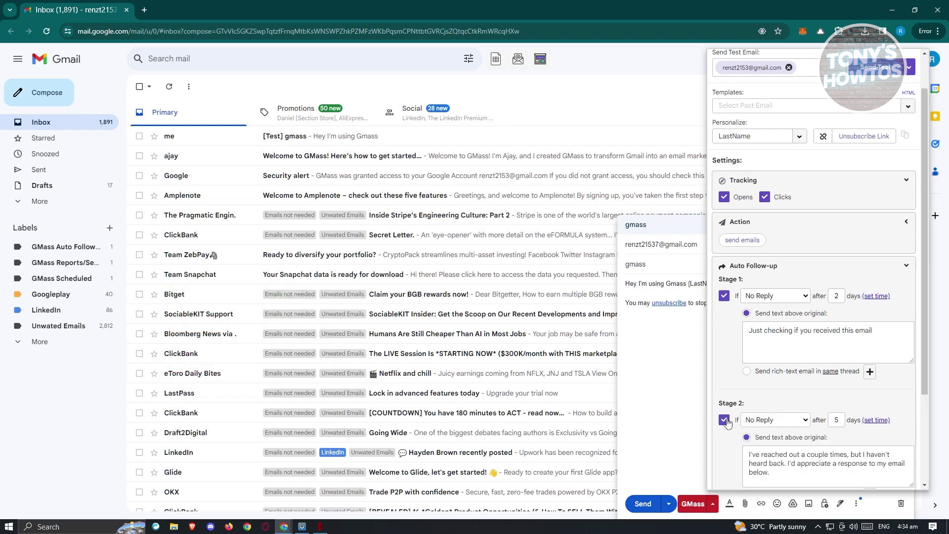
click(784, 424)
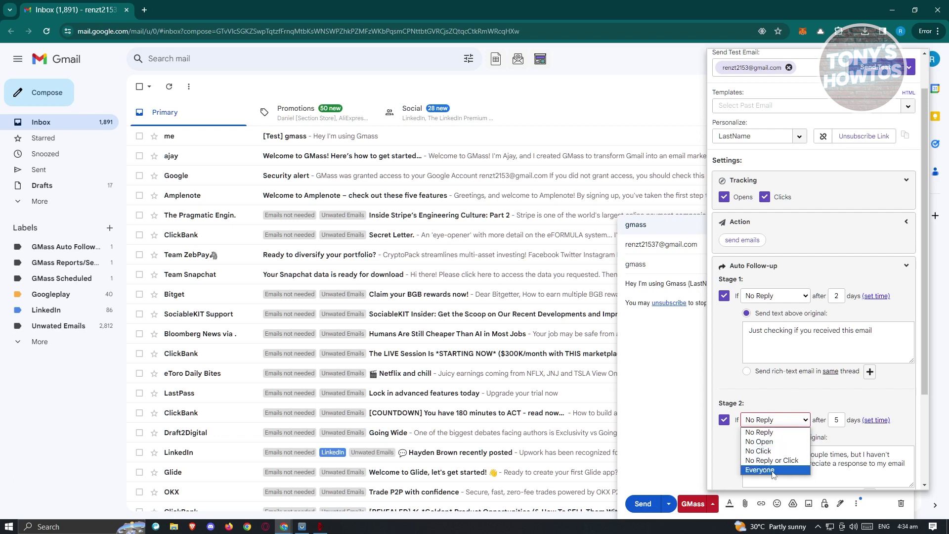
click(797, 432)
click(724, 420)
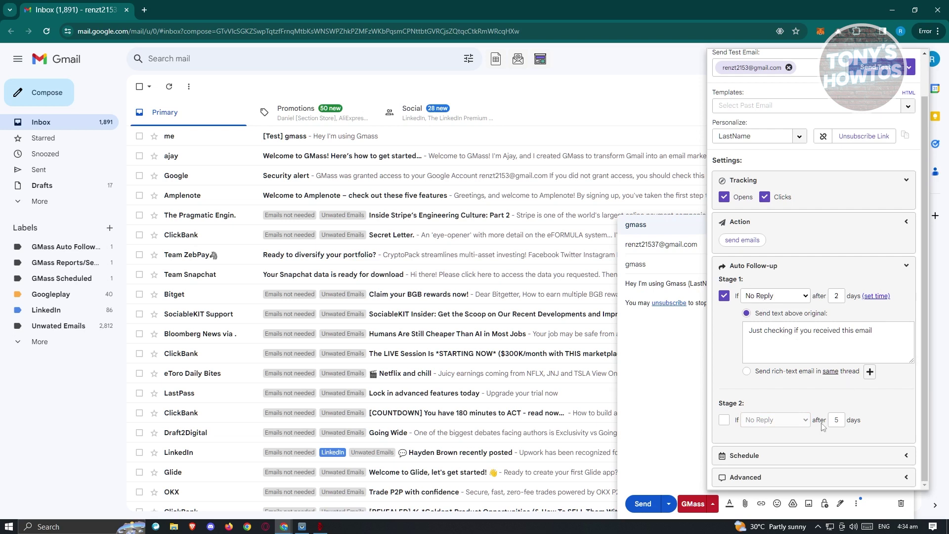
click(776, 455)
scroll(775, 444, down, 3)
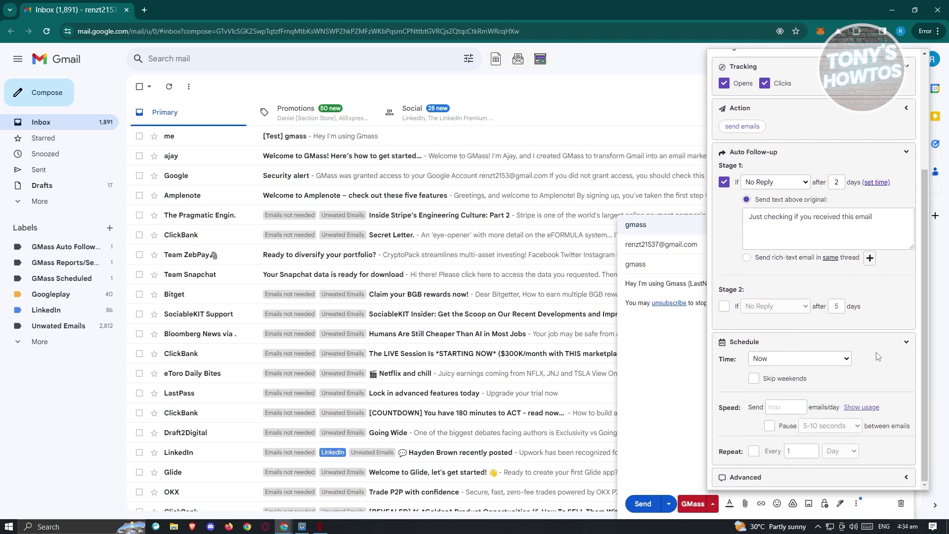
Schedule the campaign to send Now at 10 emails per day, with no pause between emails
click(838, 362)
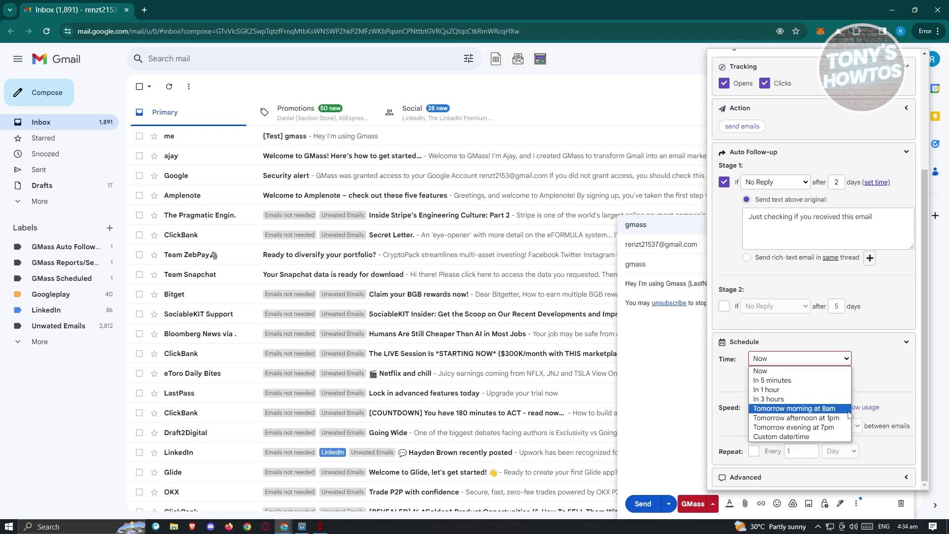
click(888, 382)
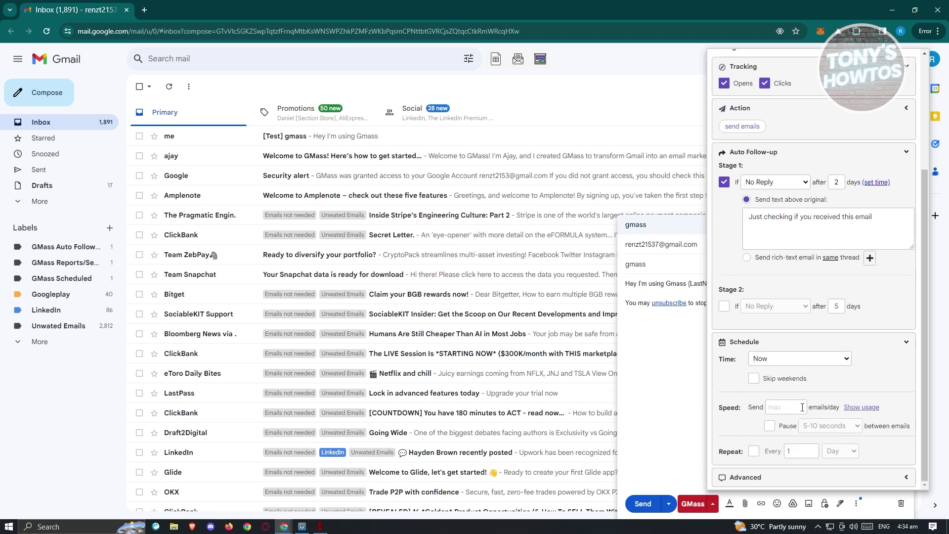
click(785, 408)
click(769, 426)
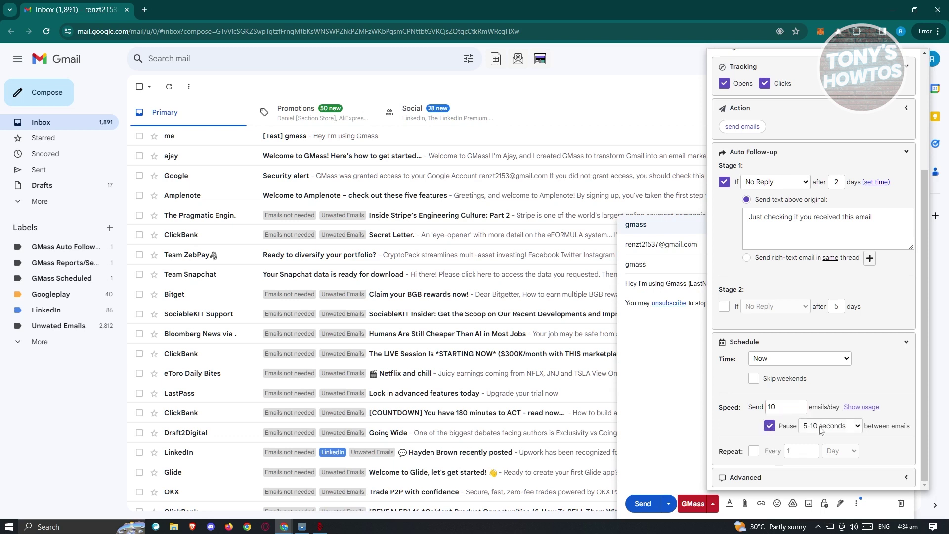
click(854, 427)
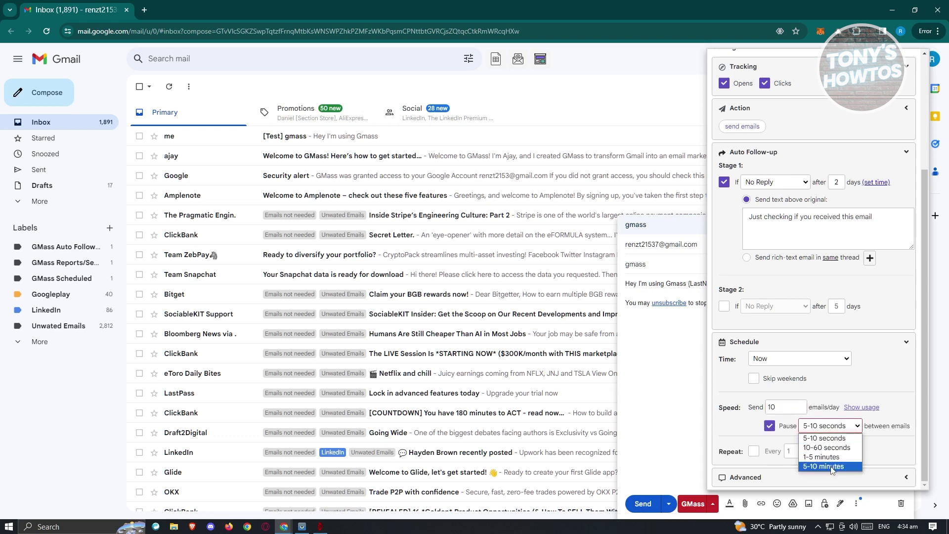
click(907, 405)
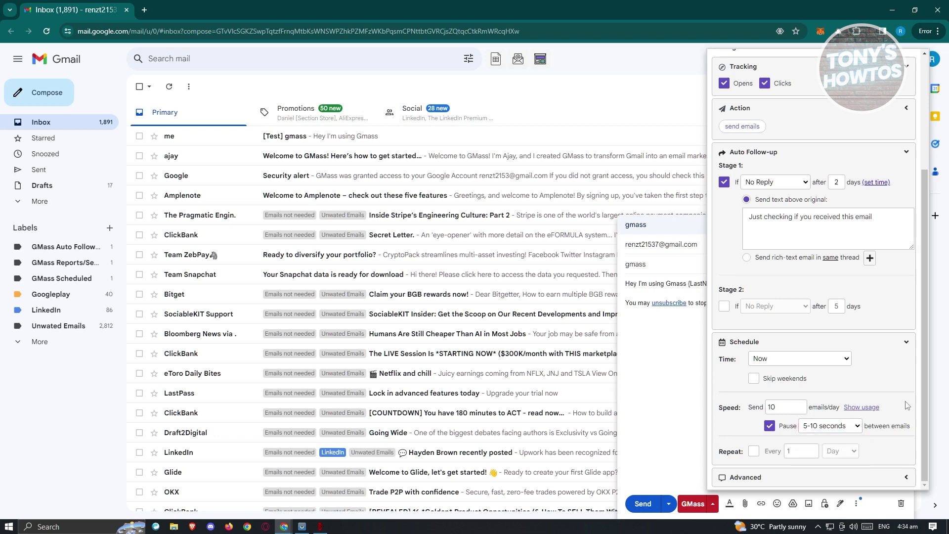
click(769, 428)
click(768, 478)
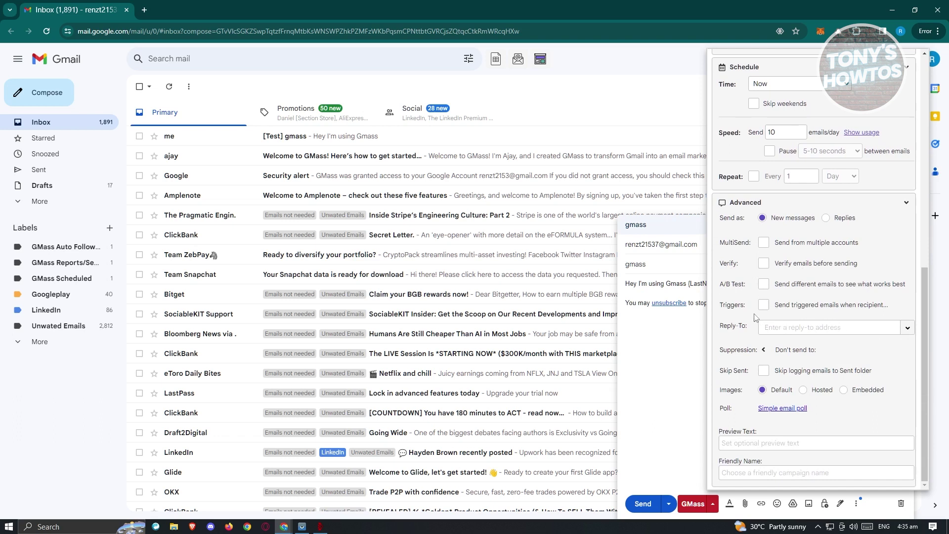
Glance at the Suppression options, then send another [Test] gmass email to the inbox
click(765, 350)
scroll(766, 336, down, 1)
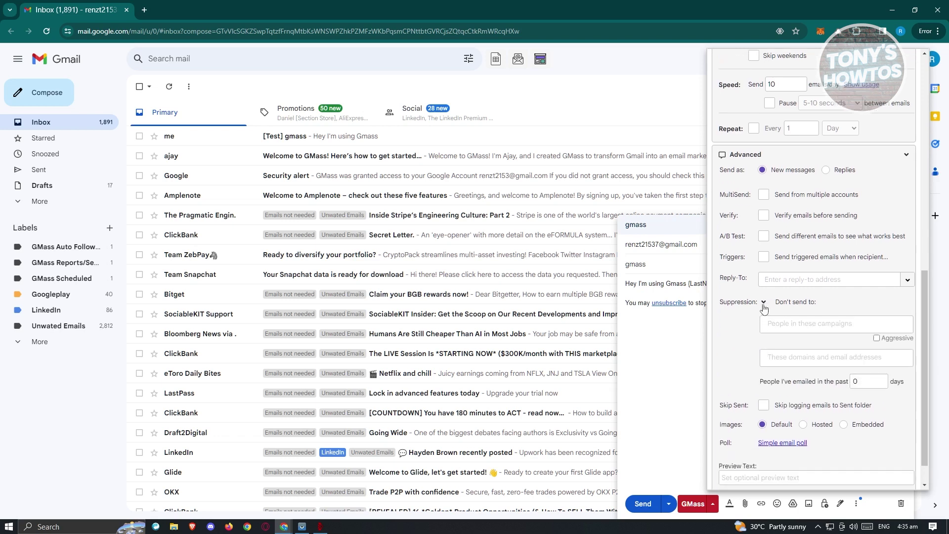
click(764, 302)
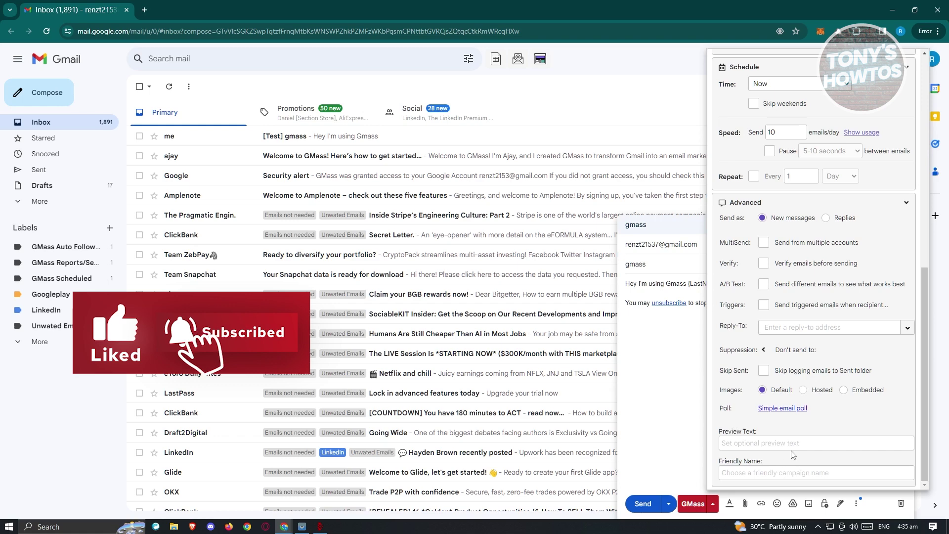
scroll(793, 453, up, 10)
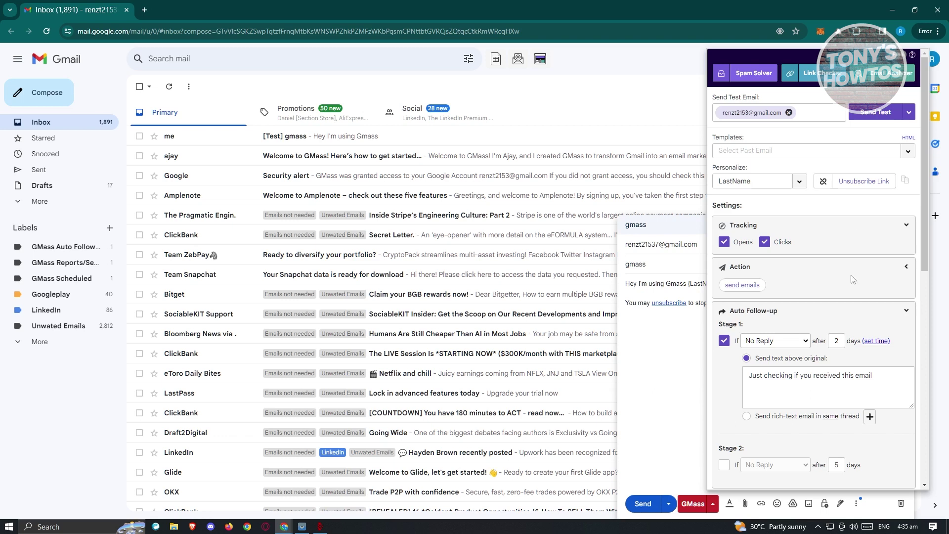
click(876, 113)
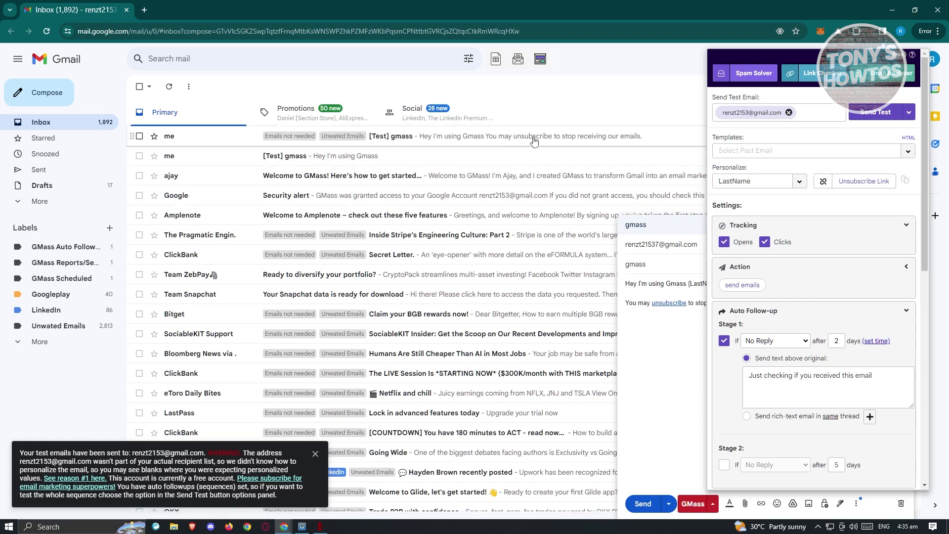
Open the [Test] gmass email, confirm its recipient, and launch the campaign through GMass to send right now
click(467, 142)
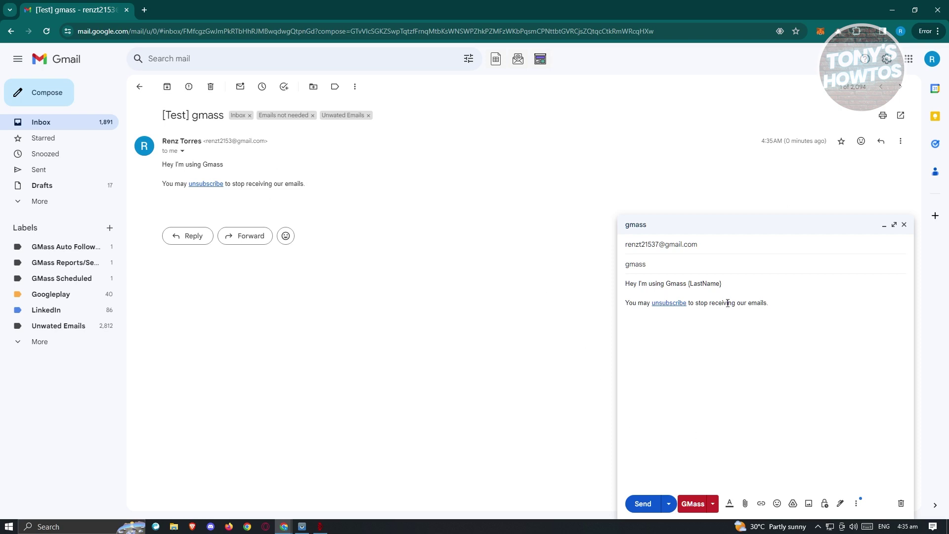
click(712, 243)
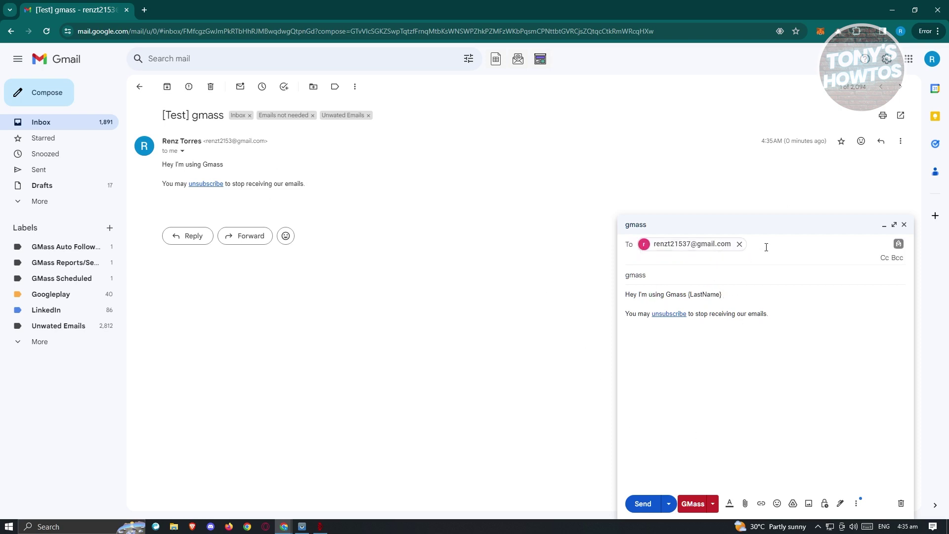
click(697, 505)
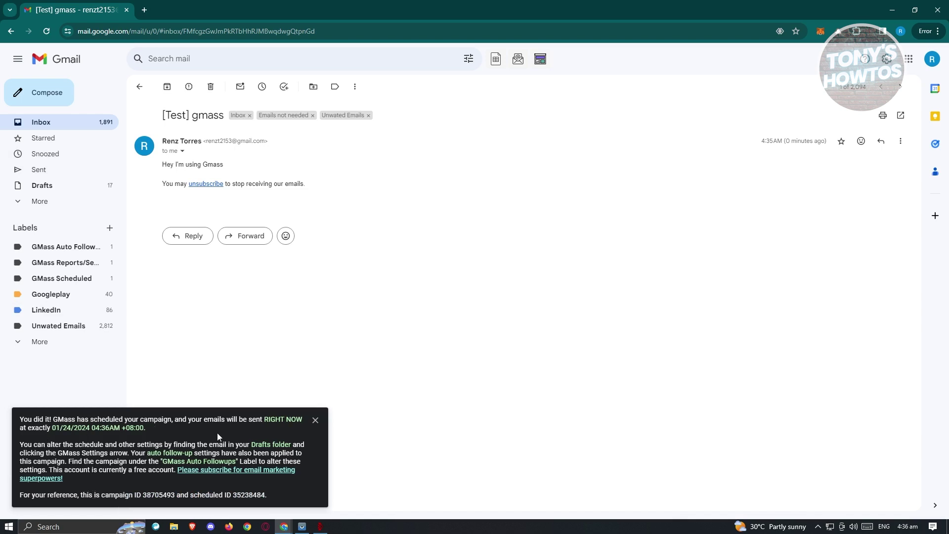
click(76, 127)
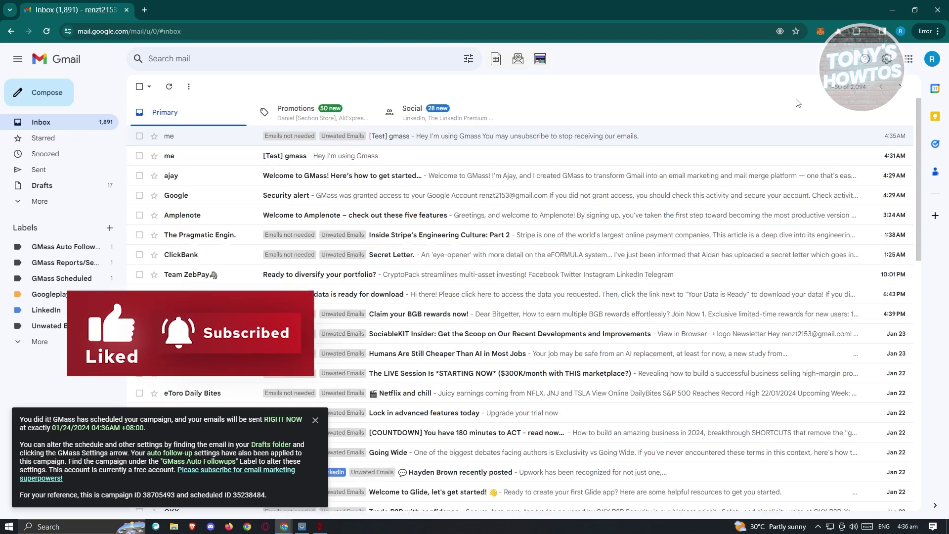
click(540, 59)
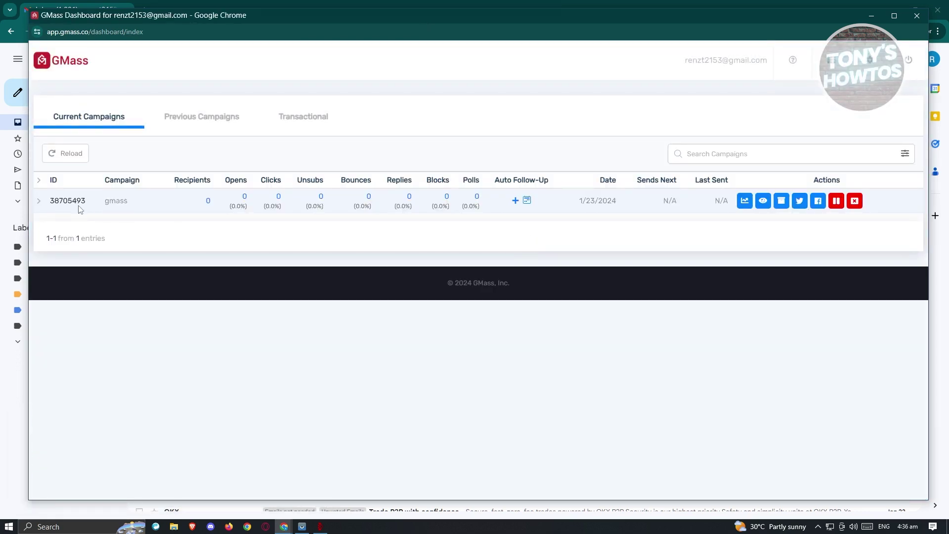
Preview the gmass campaign's email from Current Campaigns, close the preview, and open its report
click(765, 205)
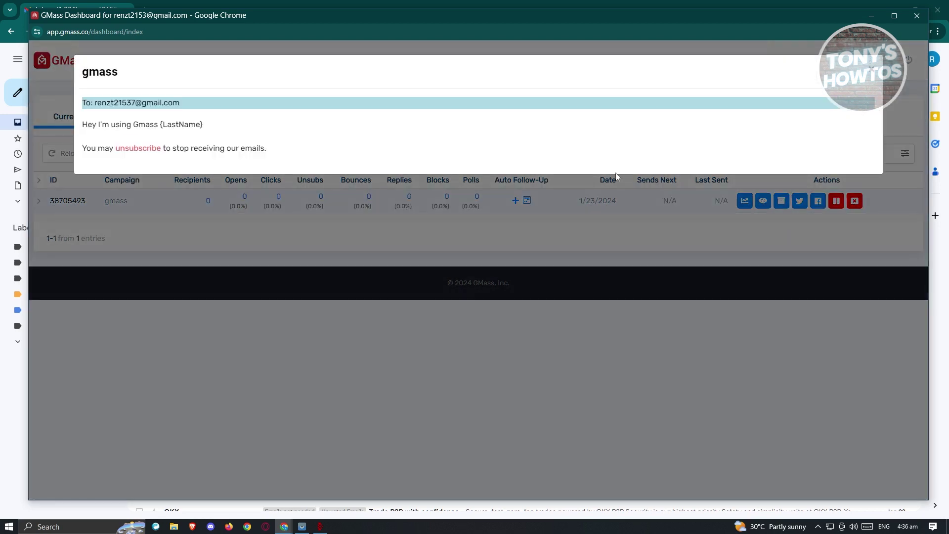
drag(88, 124, 355, 155)
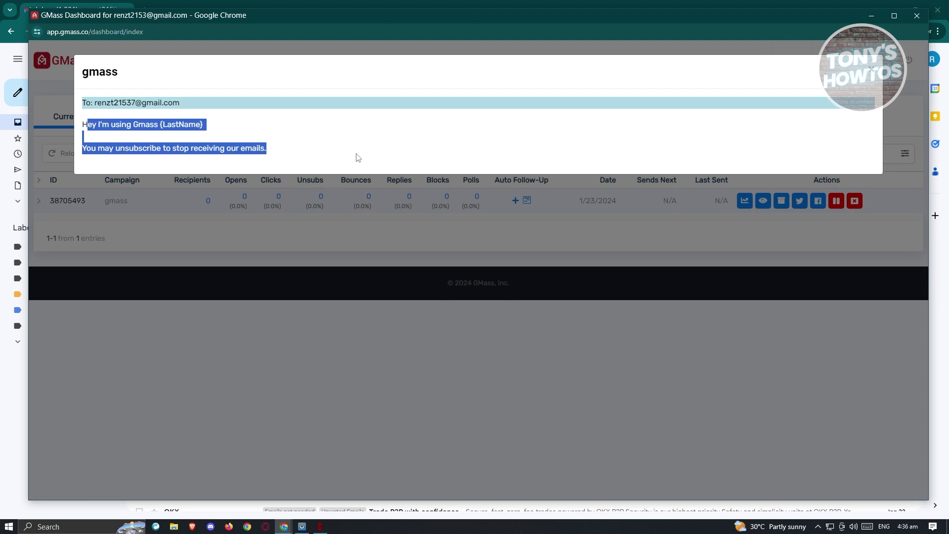
click(356, 157)
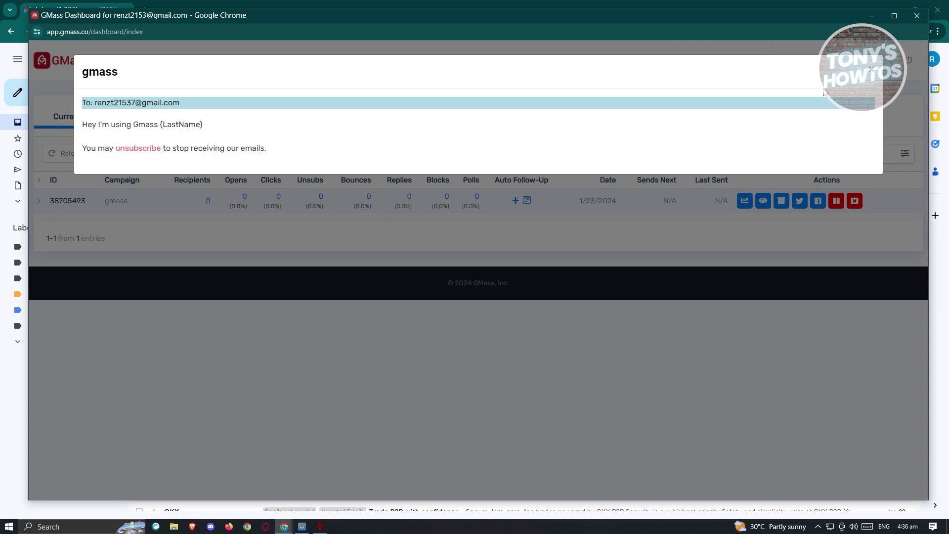
click(872, 70)
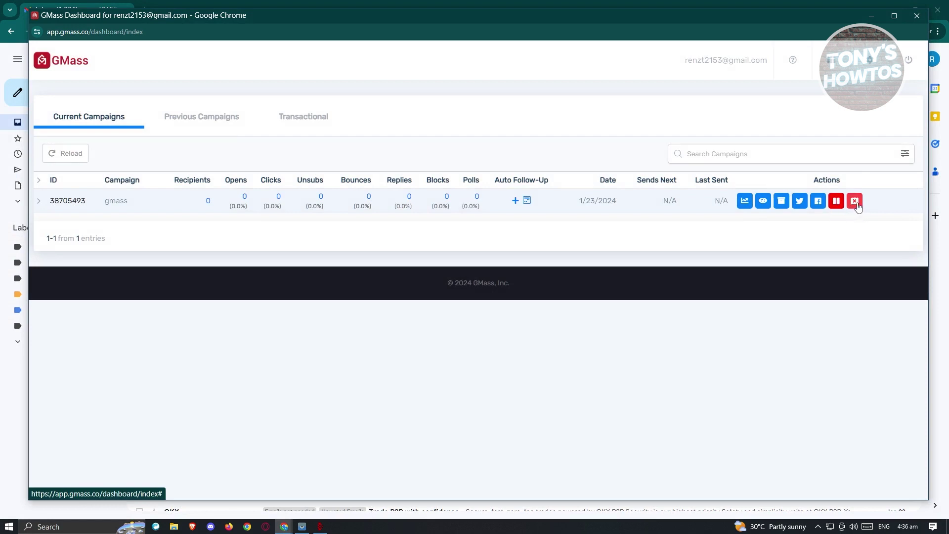
click(745, 201)
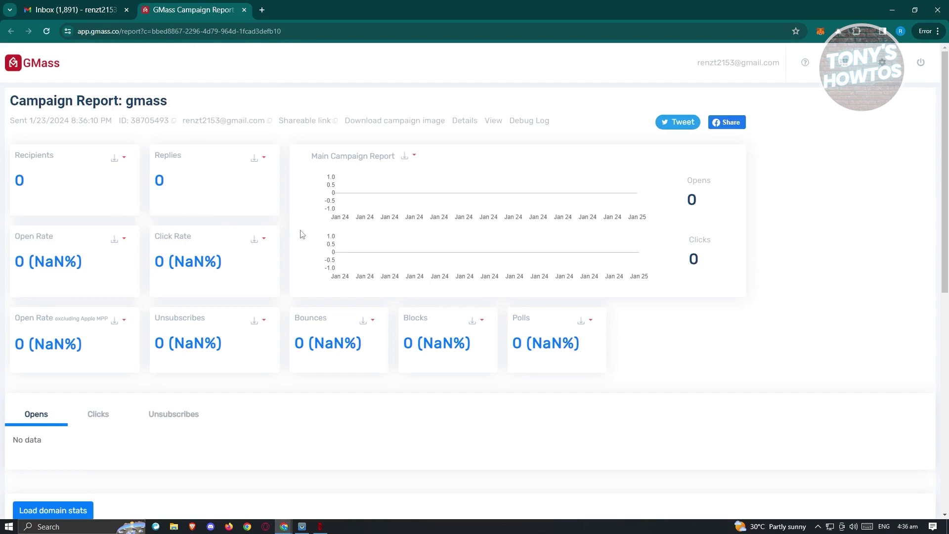
After reviewing the gmass campaign report, switch back to the Gmail inbox tab
click(243, 10)
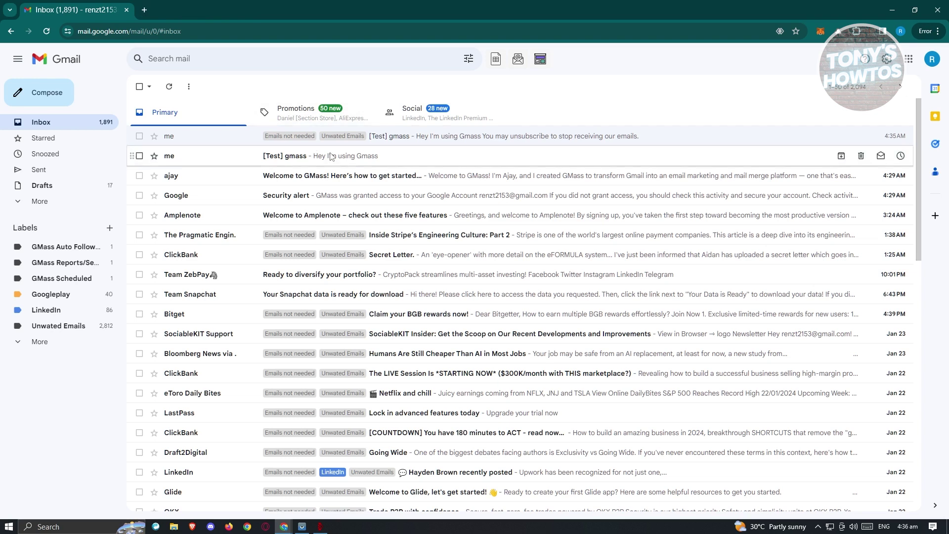